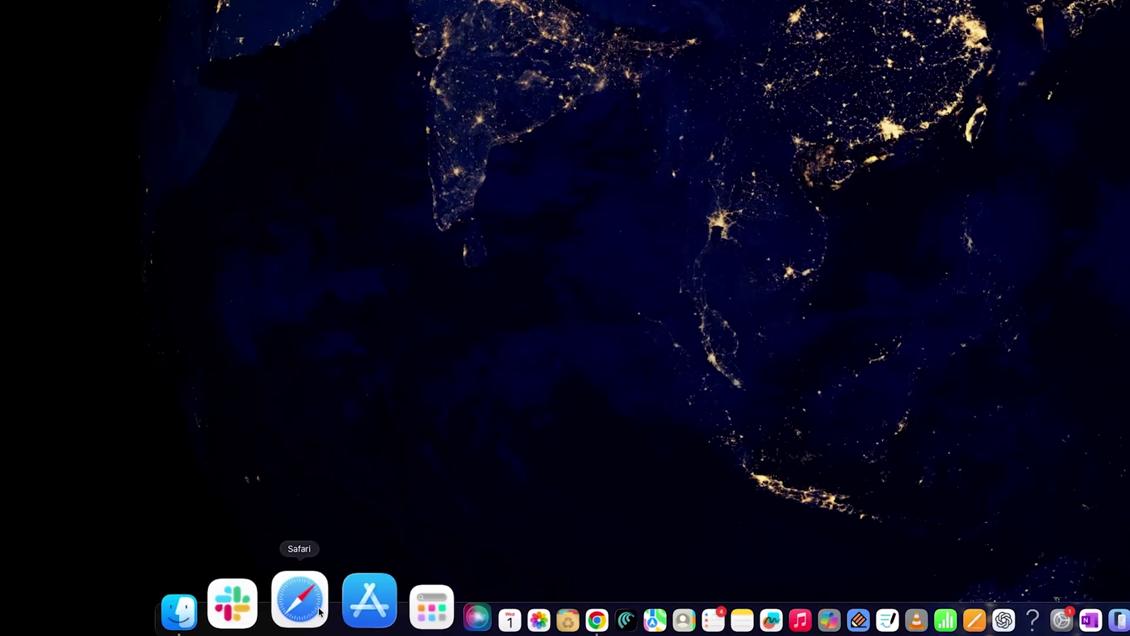
click(317, 606)
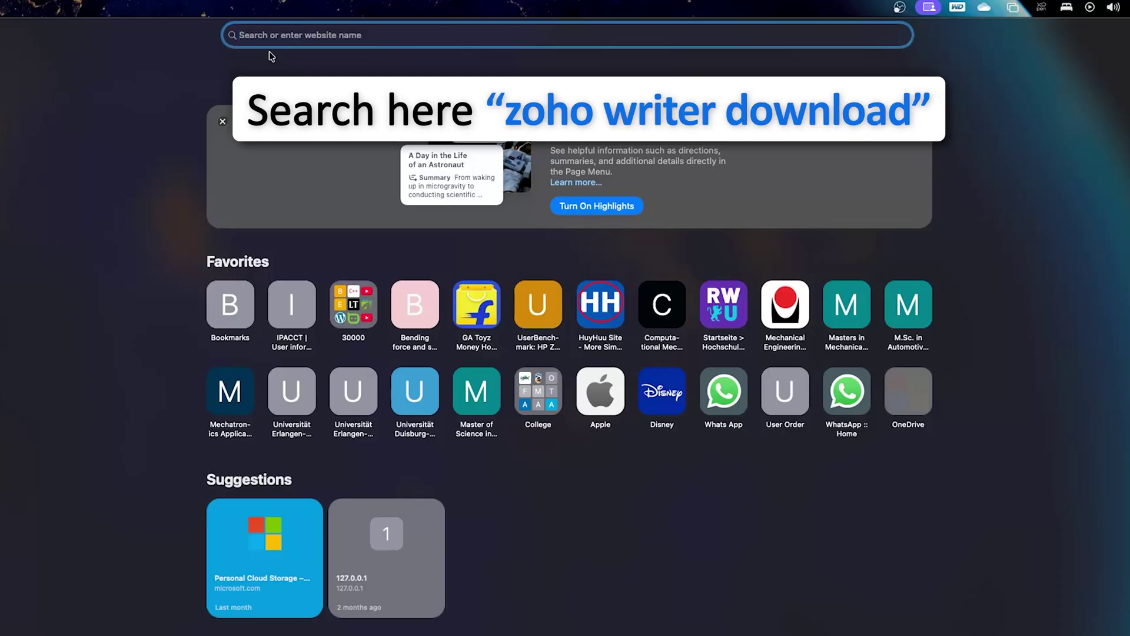
text(zoho write)
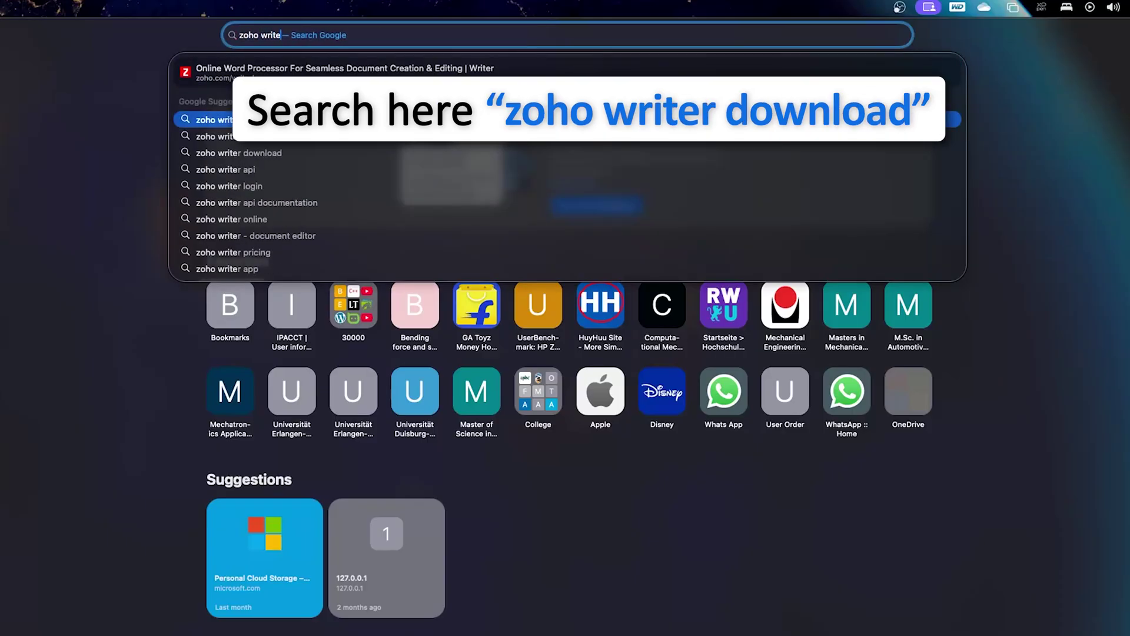
text(r download)
key(Return)
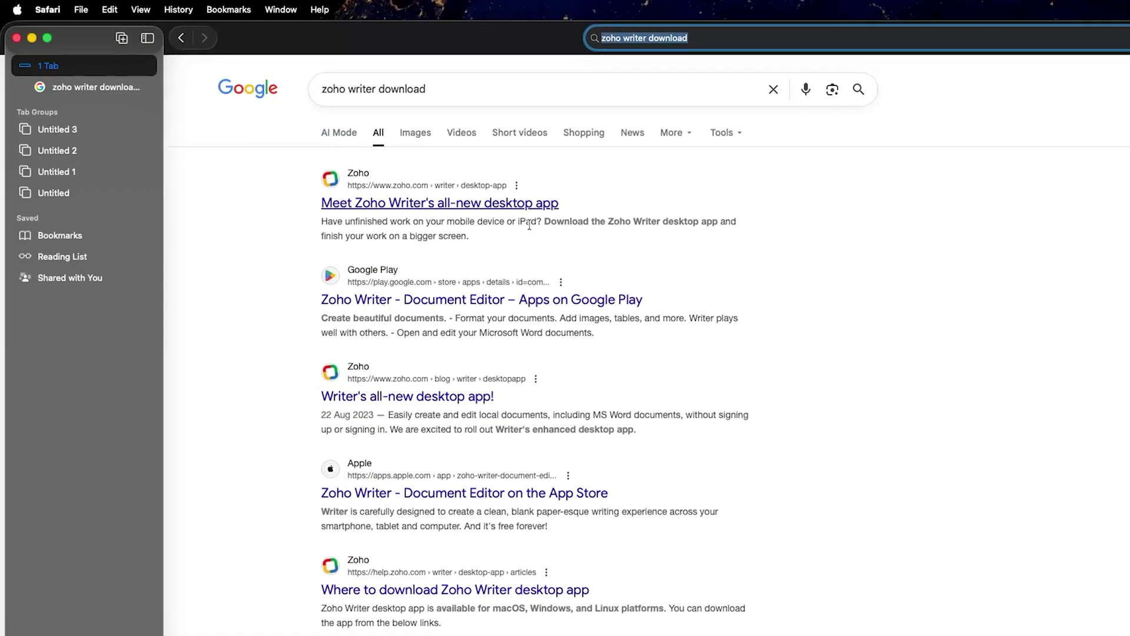
click(441, 203)
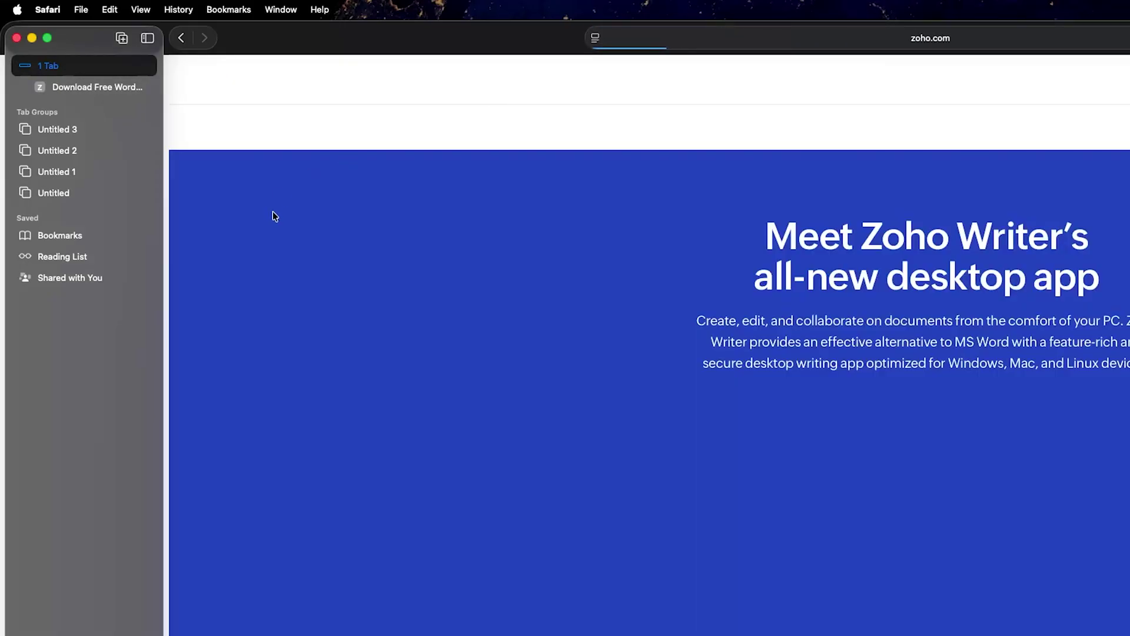
key(super+shift+l)
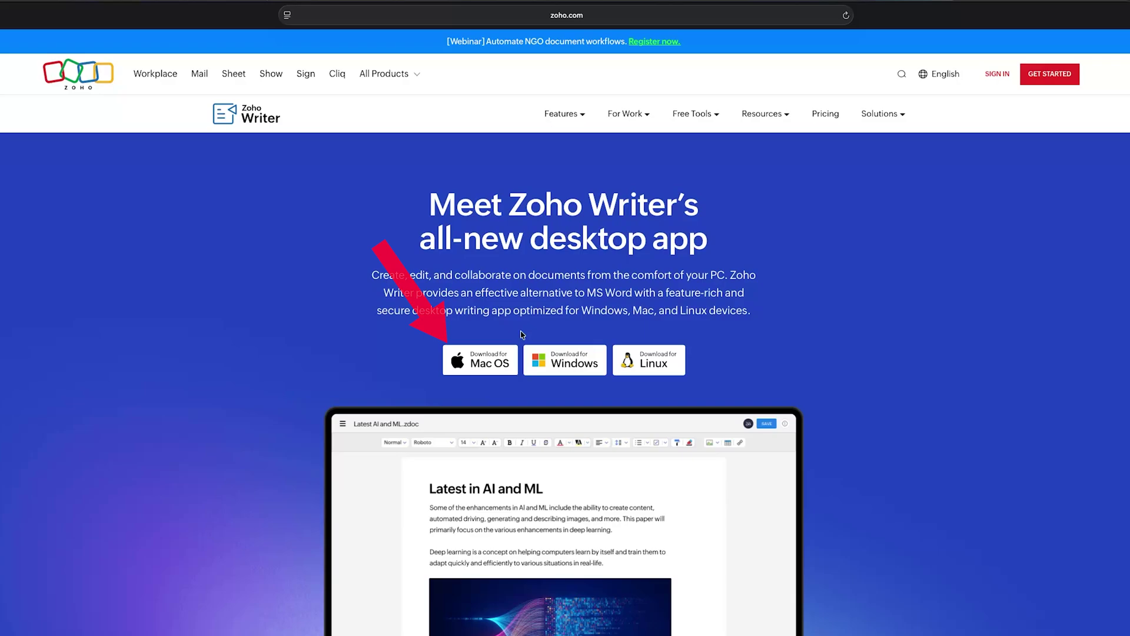
Step: Download the 321.1 MB Apple Silicon ZohoWriter.pkg installer and check its download progress
click(481, 363)
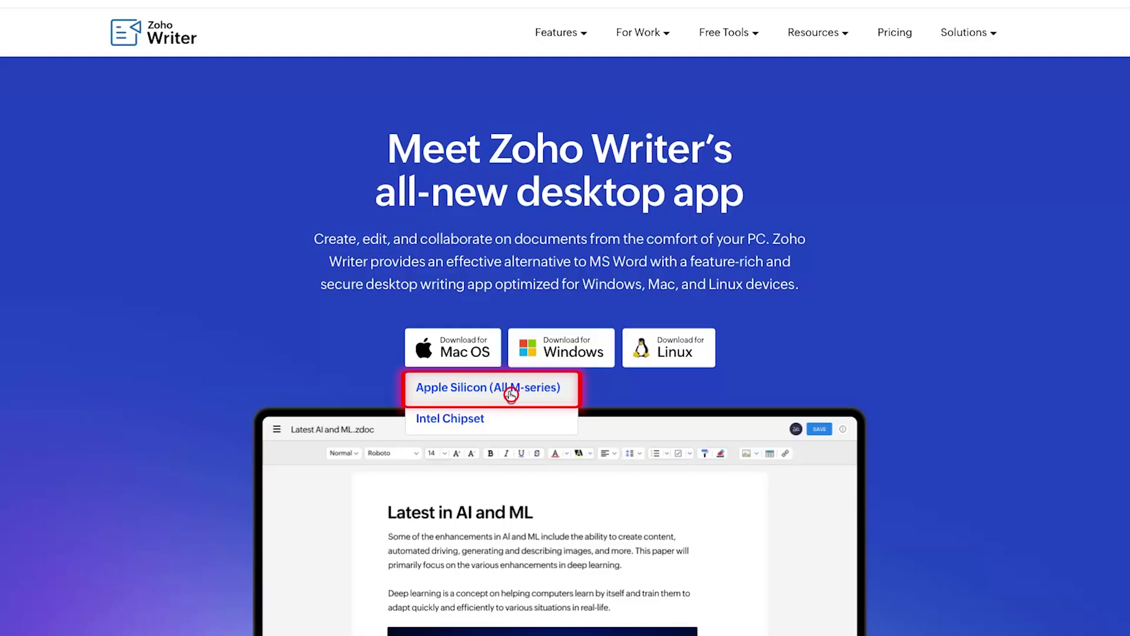
click(511, 394)
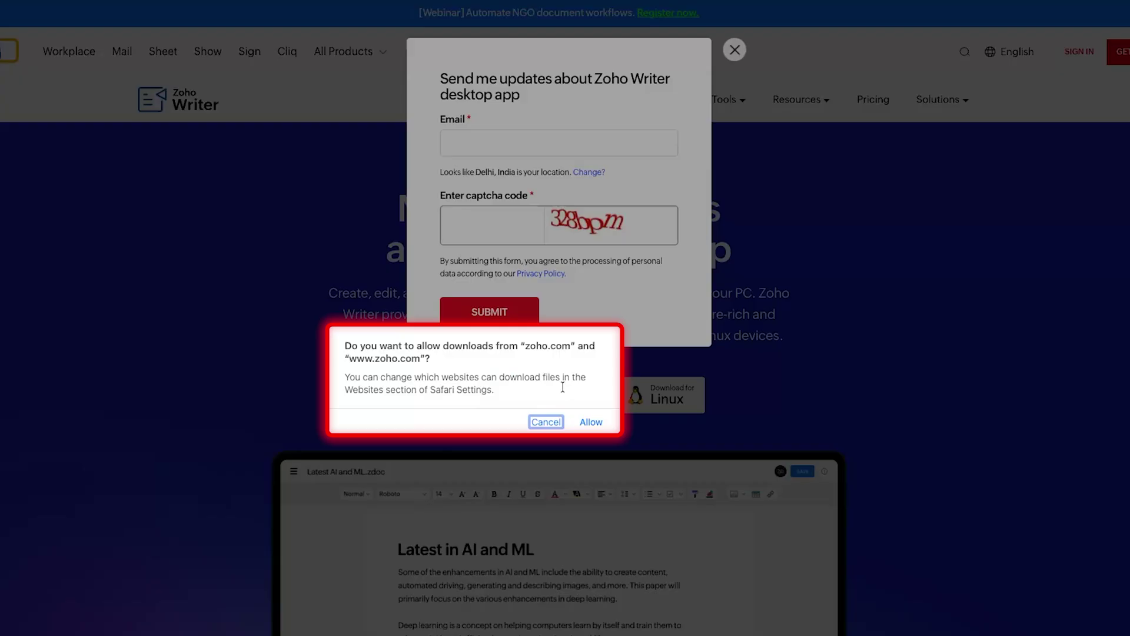
click(591, 422)
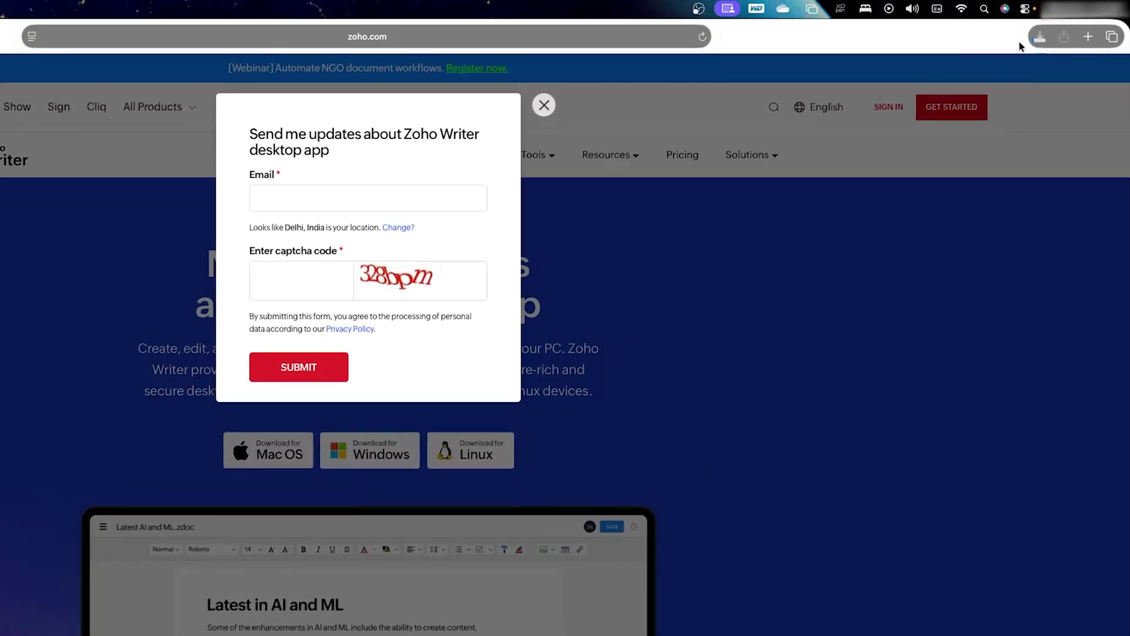
click(1040, 36)
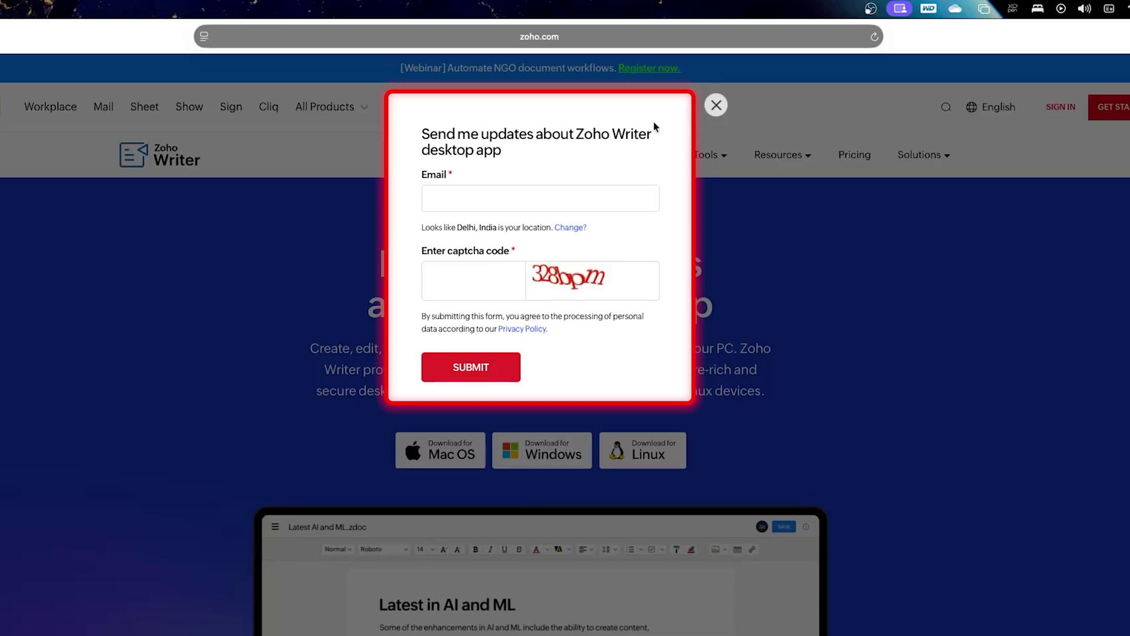
click(538, 204)
Step: Dismiss the updates signup form and launch ZohoWriter.pkg from Chrome's downloads list
click(712, 107)
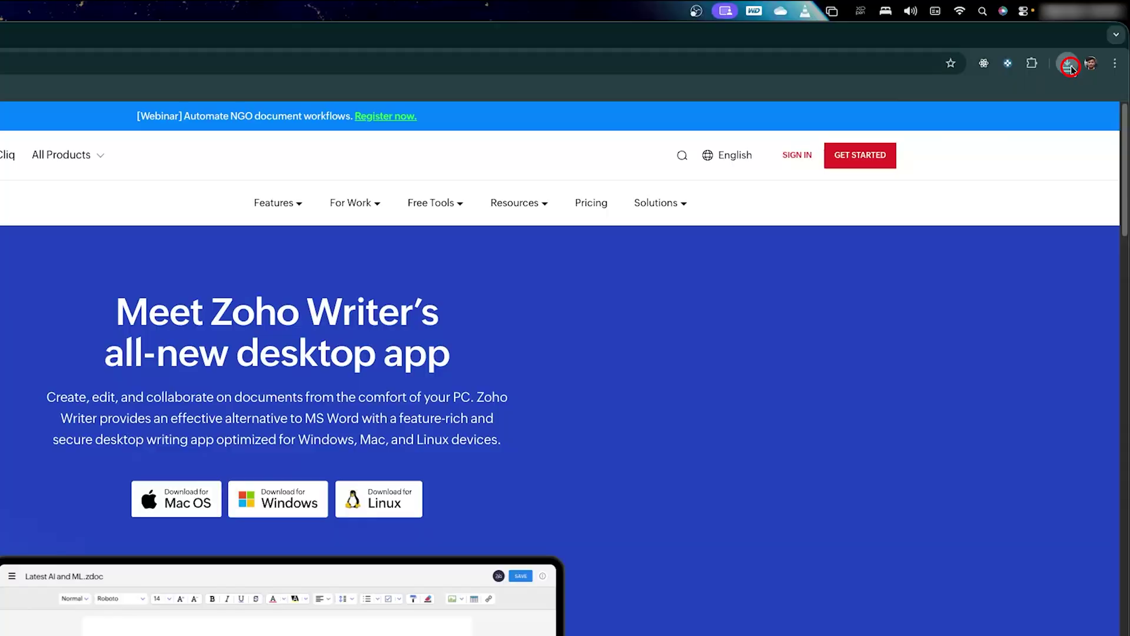
click(1070, 65)
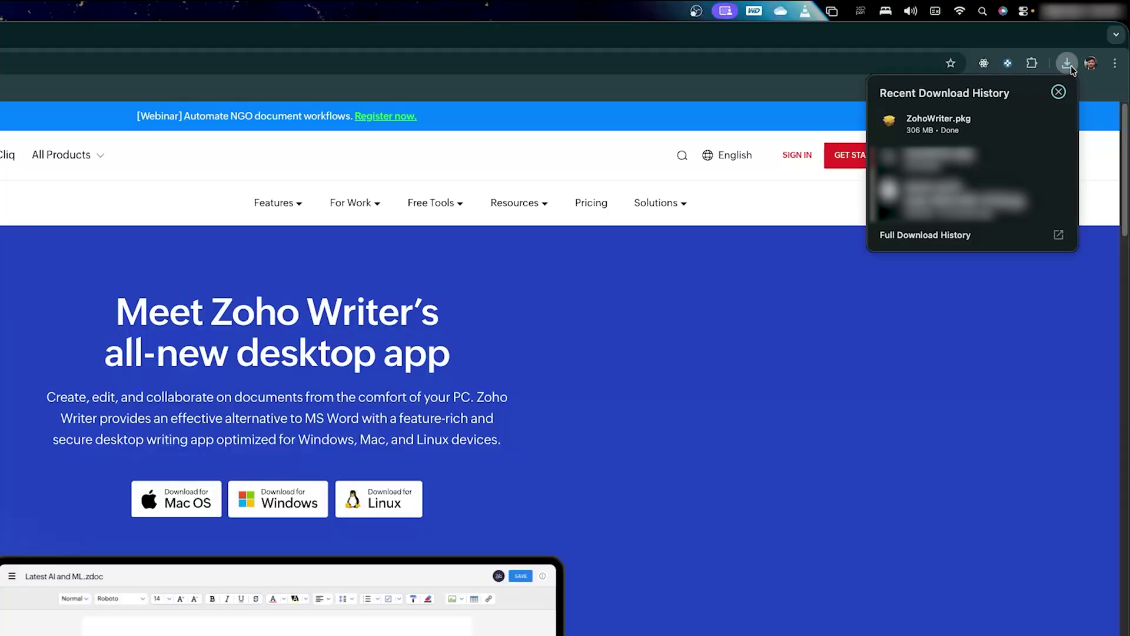
click(948, 127)
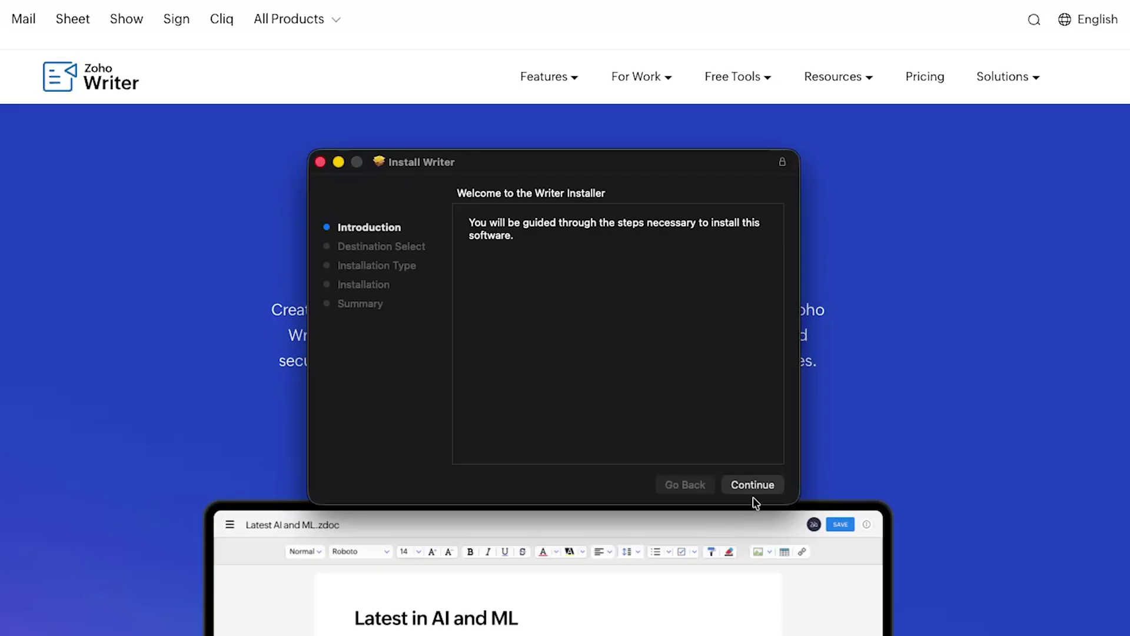
Step: Install Writer on Macintosh HD using the account password, then close the installer and trash the package
click(753, 485)
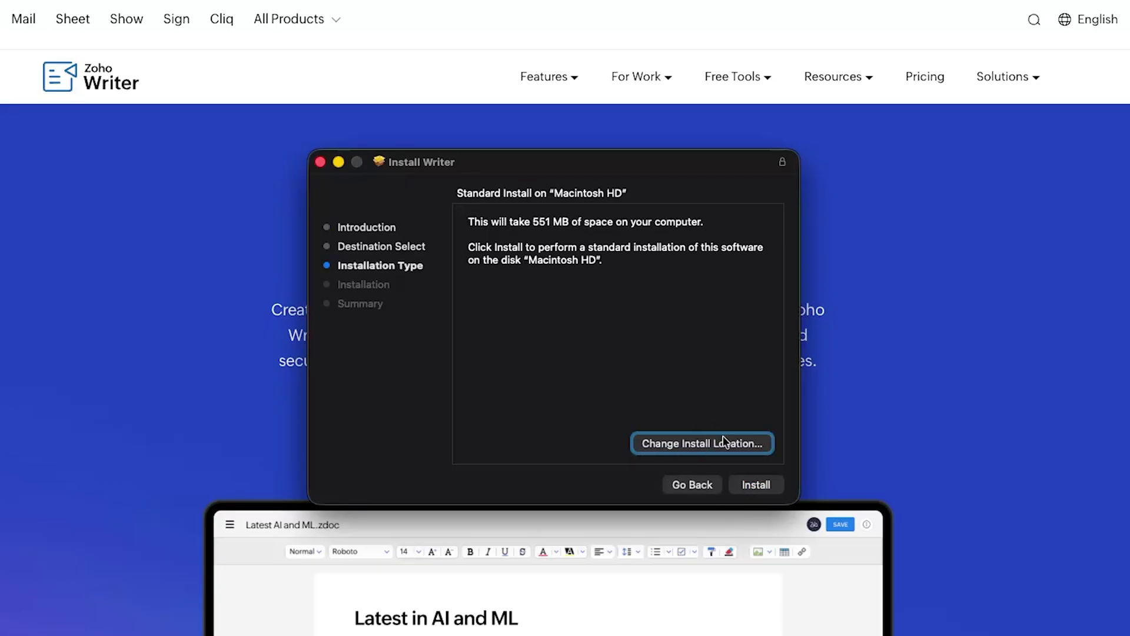
click(722, 443)
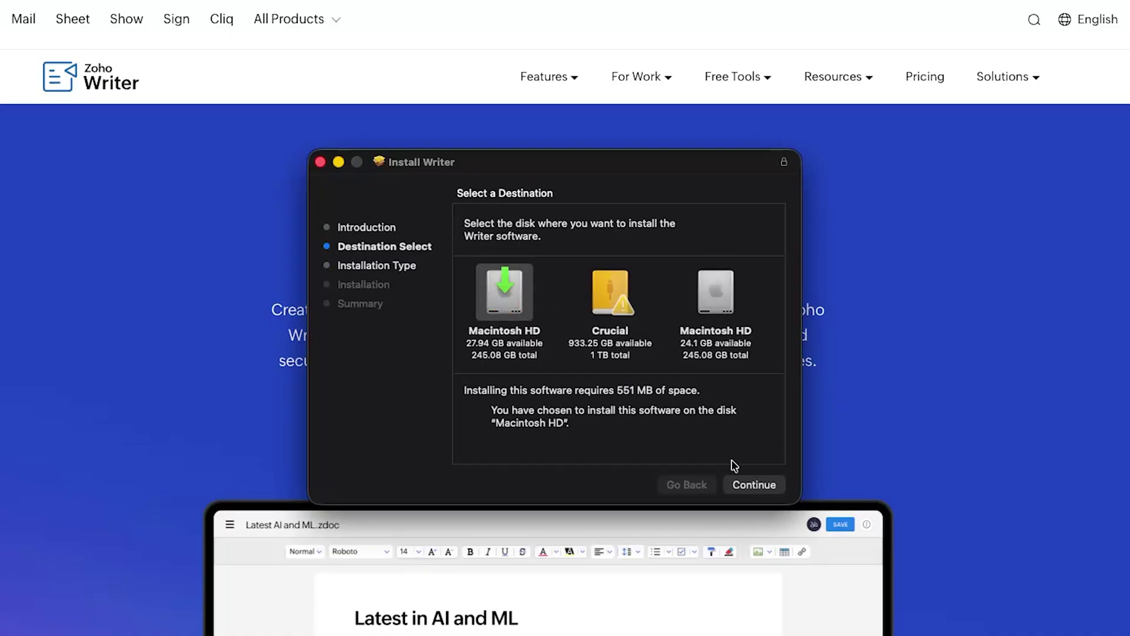
click(752, 486)
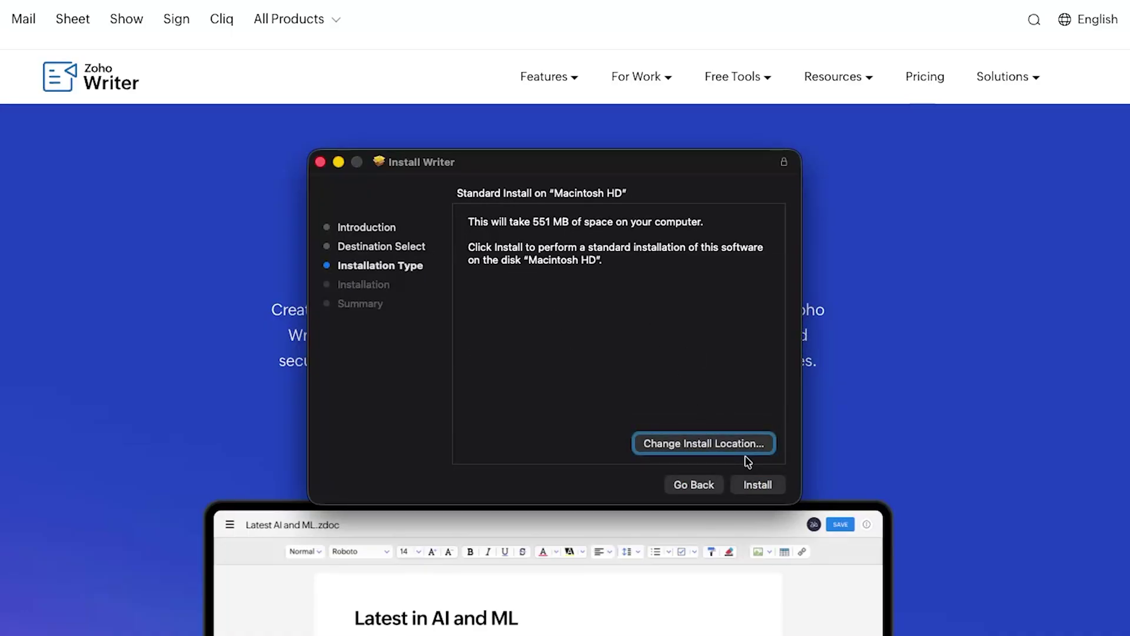
click(770, 485)
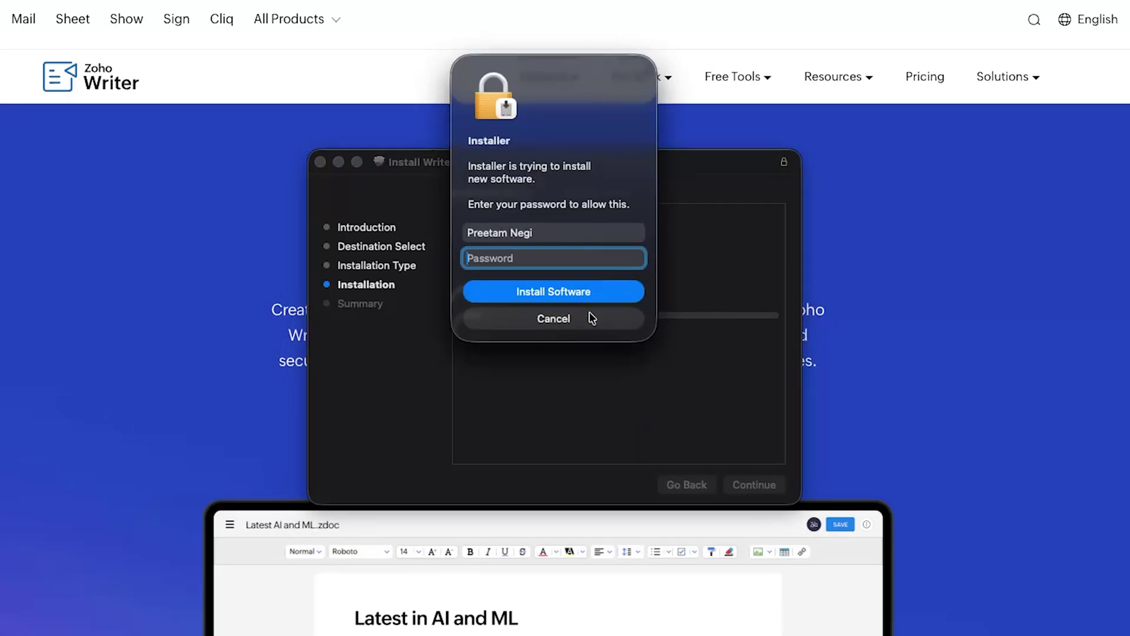
text(•••••••••)
key(Return)
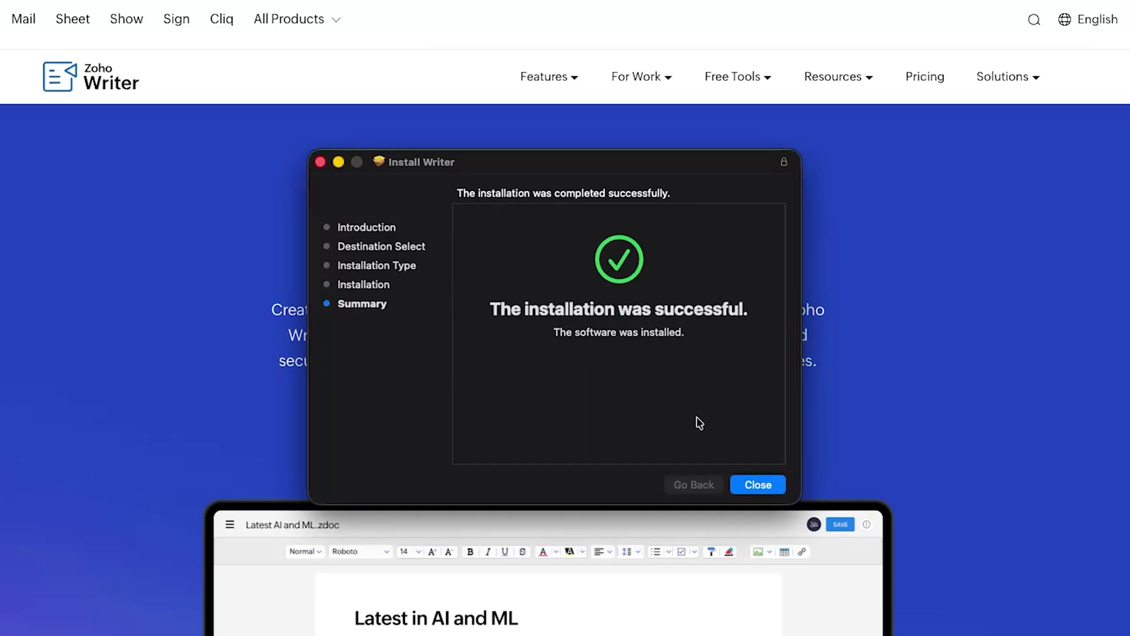
click(758, 483)
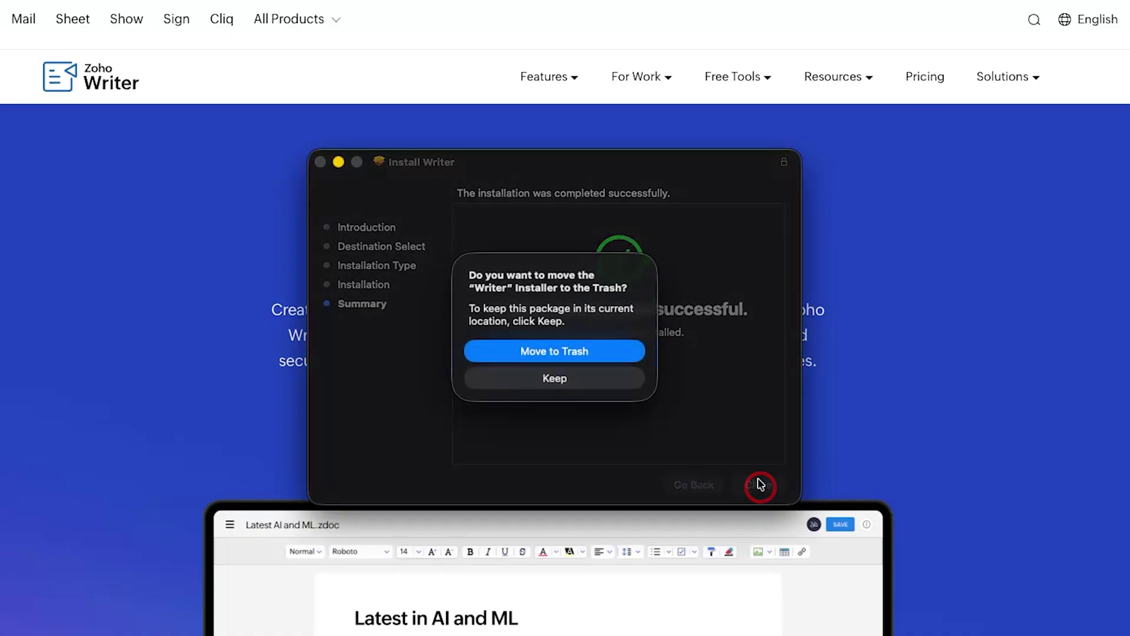
click(557, 352)
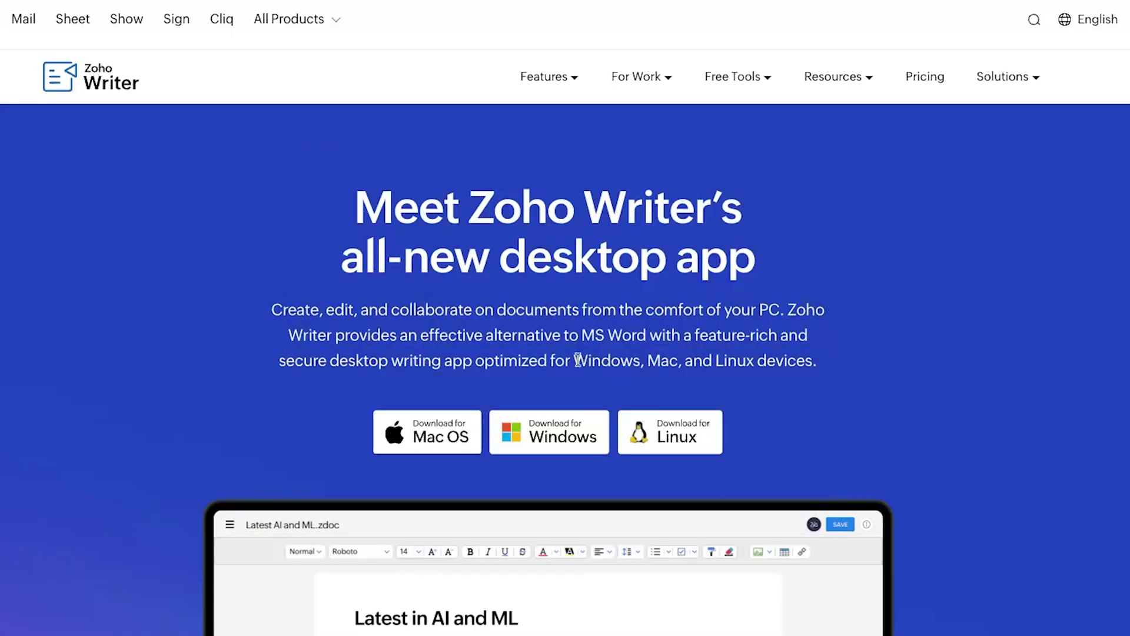
Step: Select the 'Work on local MS Office documents' heading and its opening paragraph on the Writer page
scroll(504, 460, down, 10)
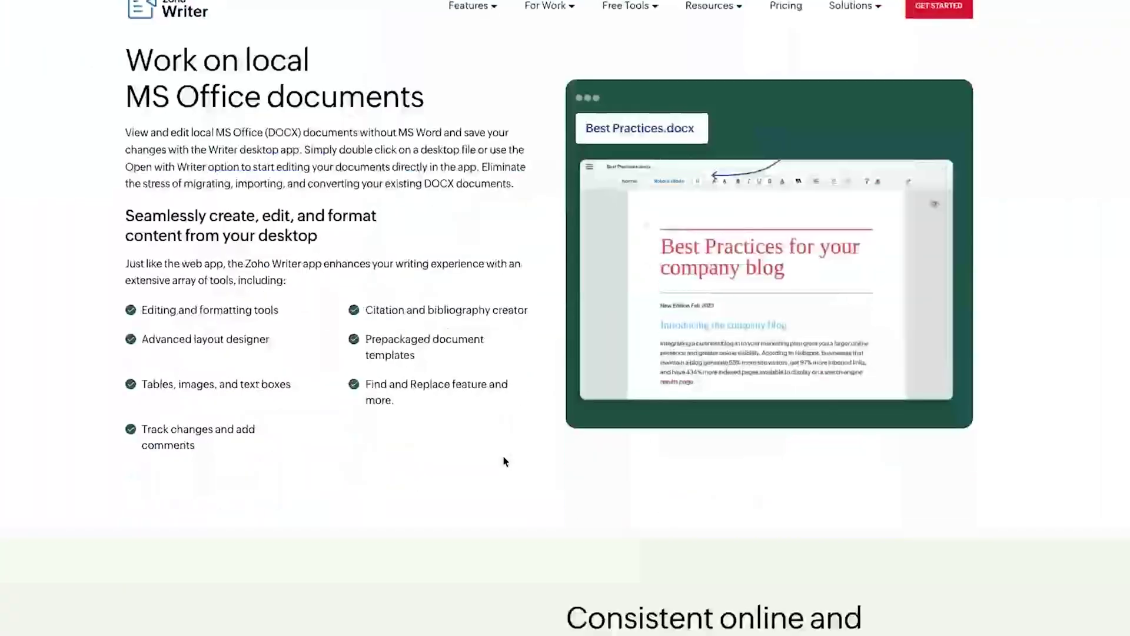
scroll(504, 461, up, 3)
scroll(504, 460, down, 3)
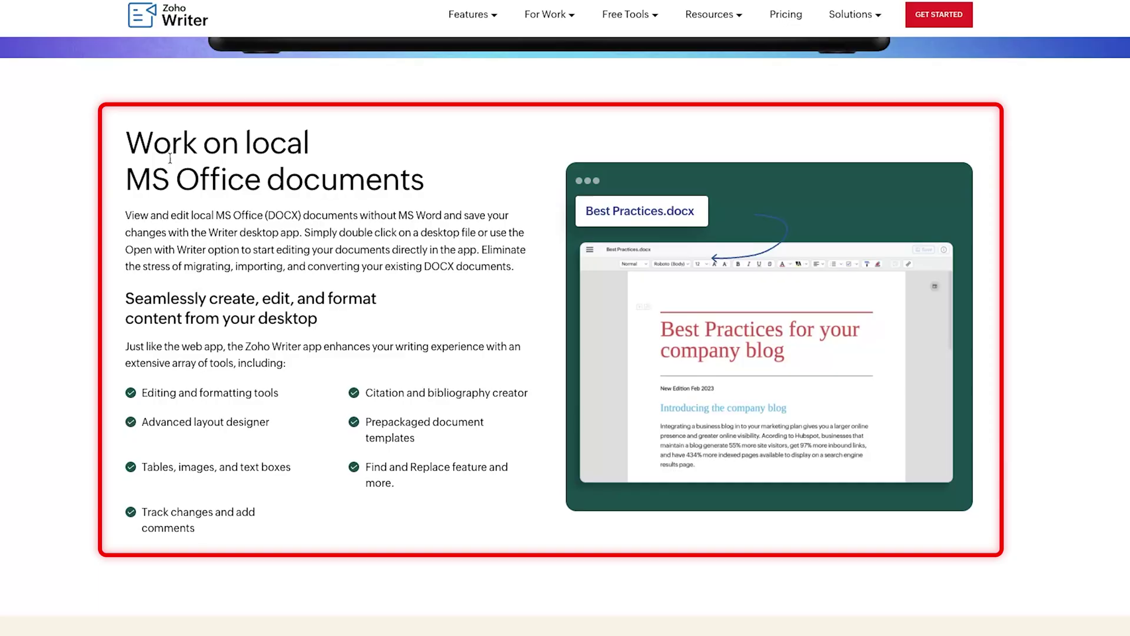
drag(130, 147, 329, 232)
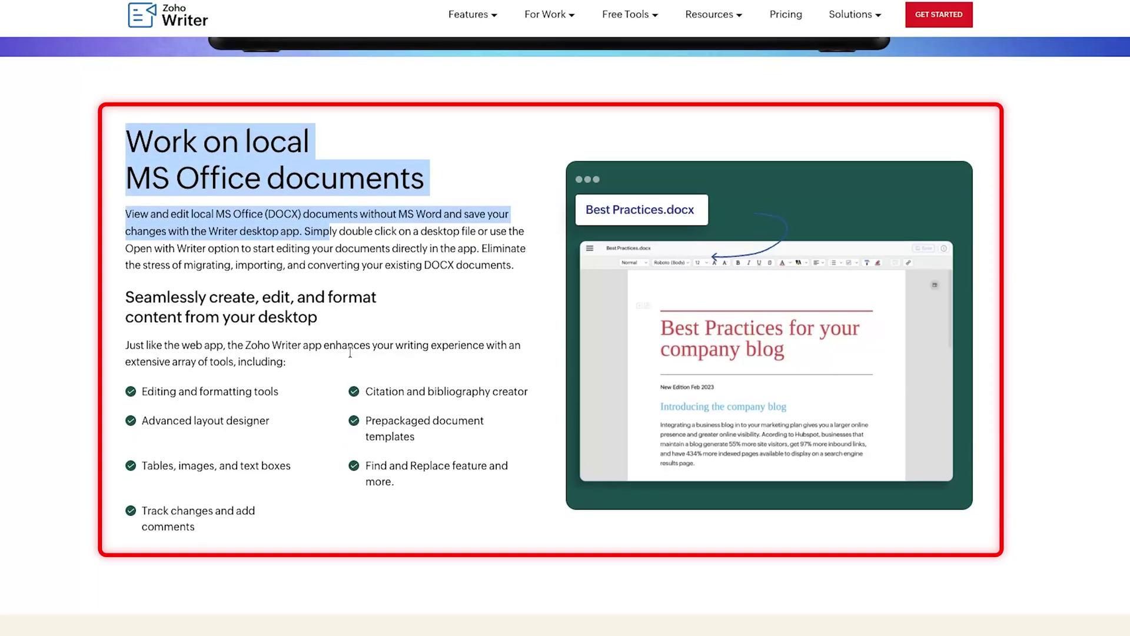
scroll(350, 353, down, 3)
scroll(351, 351, down, 5)
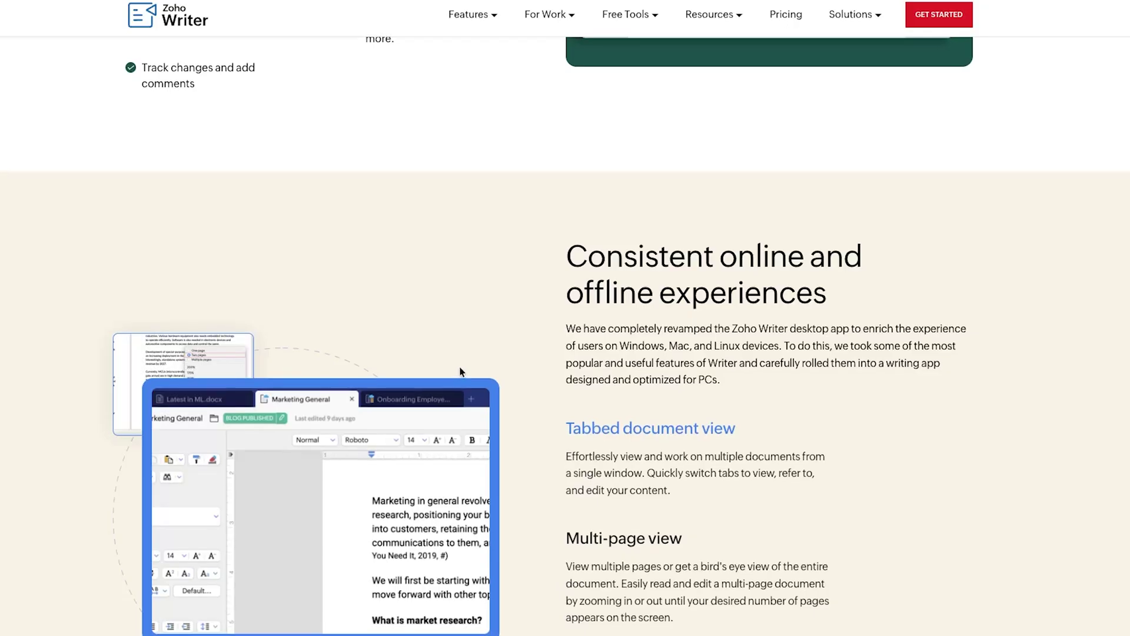
scroll(460, 369, down, 6)
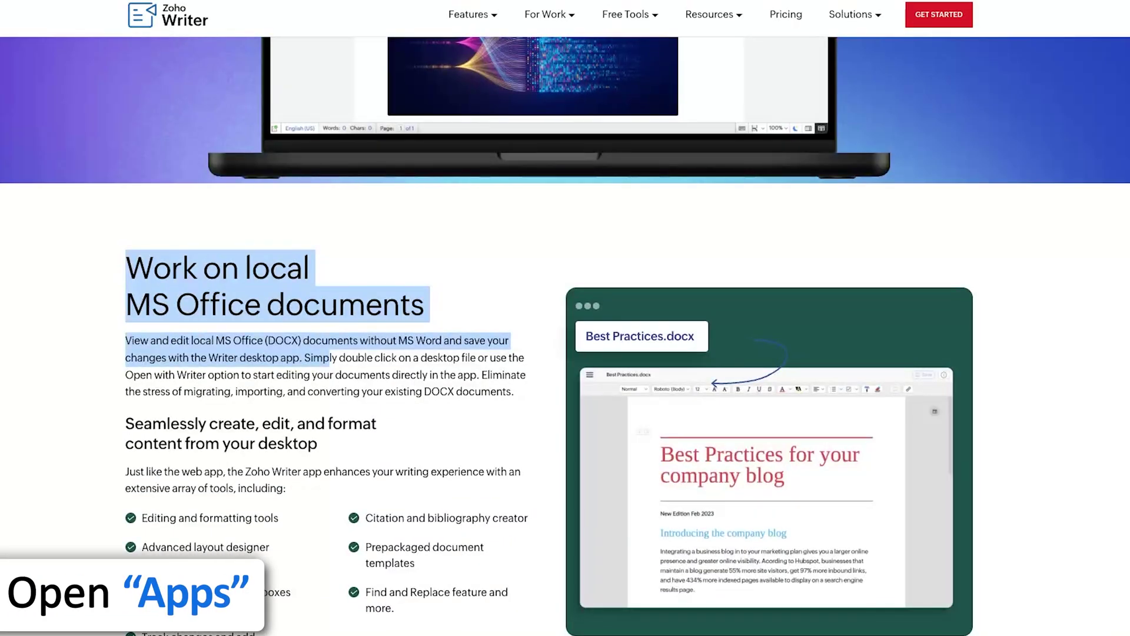
Step: Launch Writer from Launchpad by searching 'writer'
key(F4)
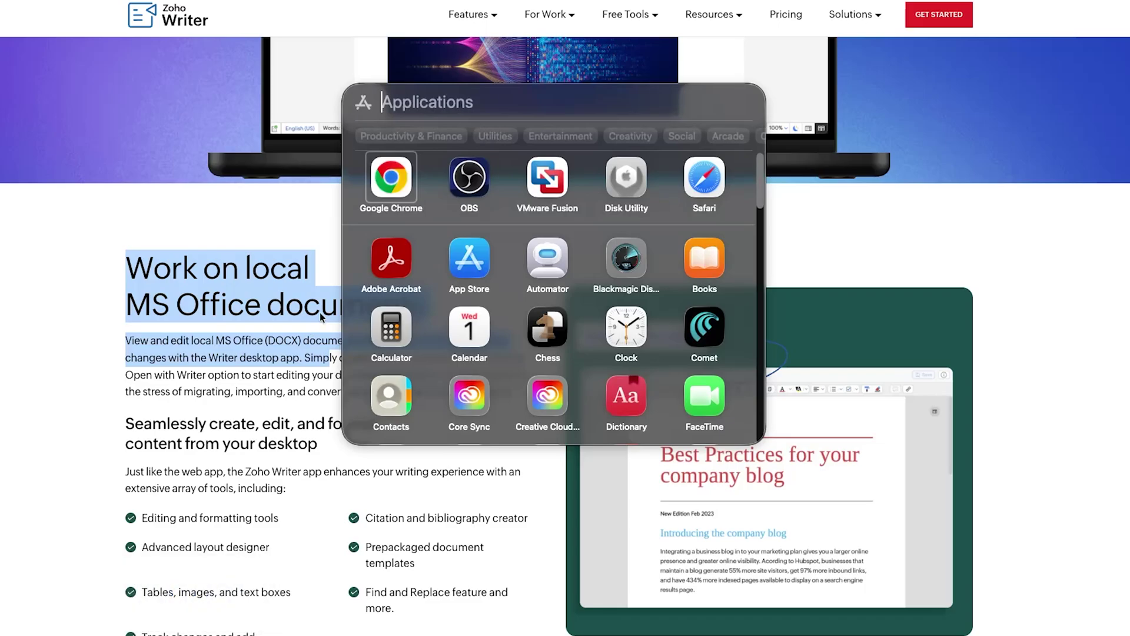
text(writer)
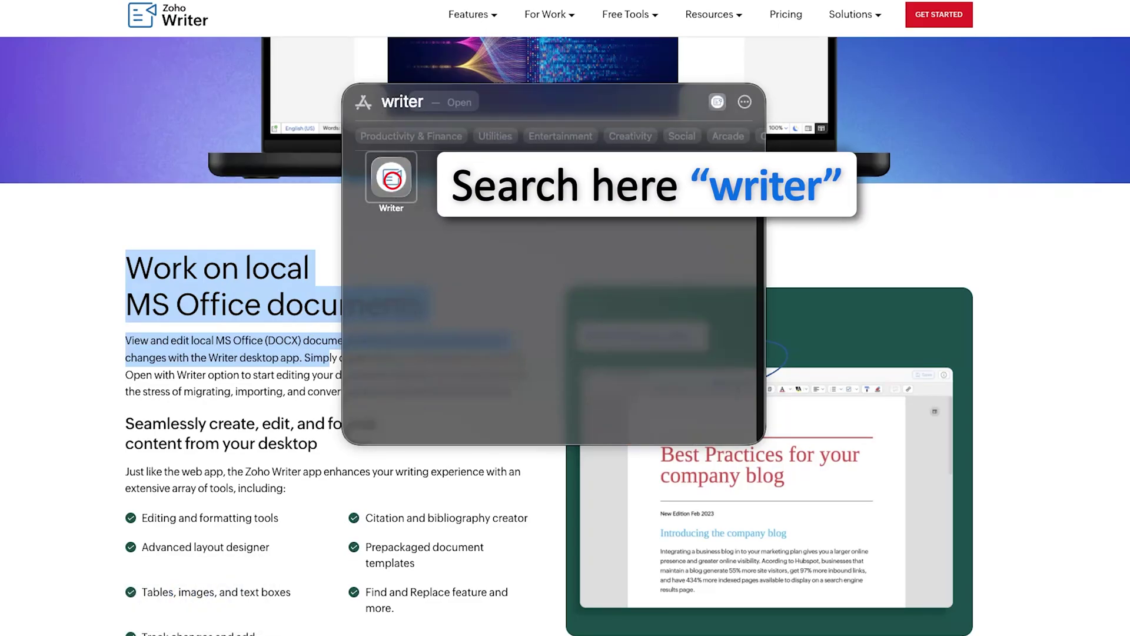
key(Return)
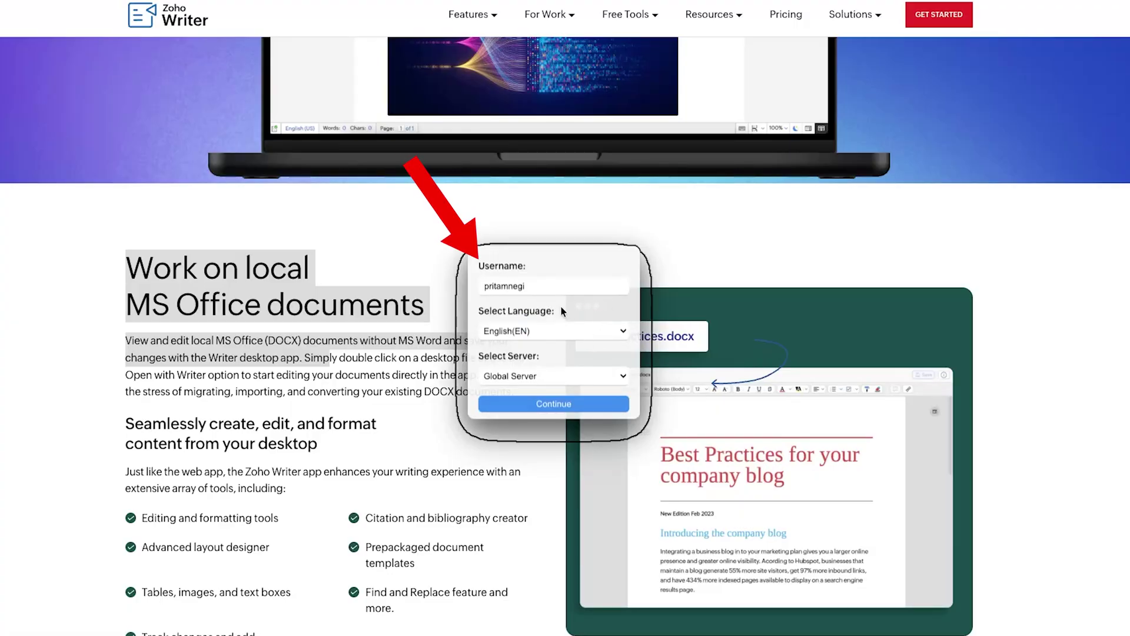
Step: Replace the first-run username with your own name, confirm setup, and browse the template home screen
click(564, 289)
click(563, 317)
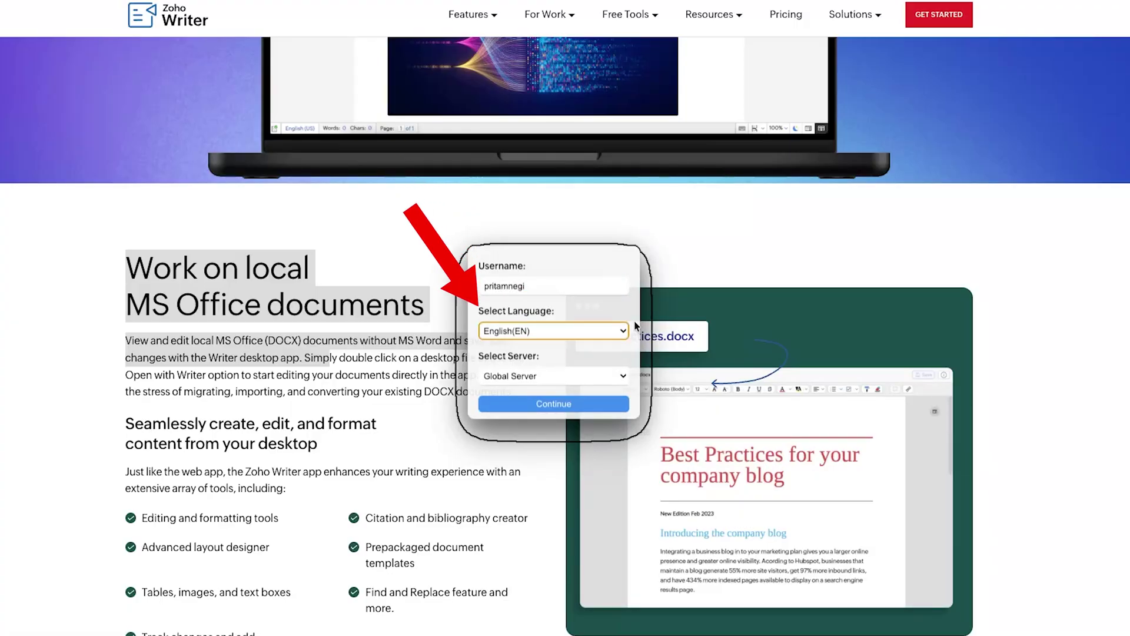
drag(565, 286, 451, 287)
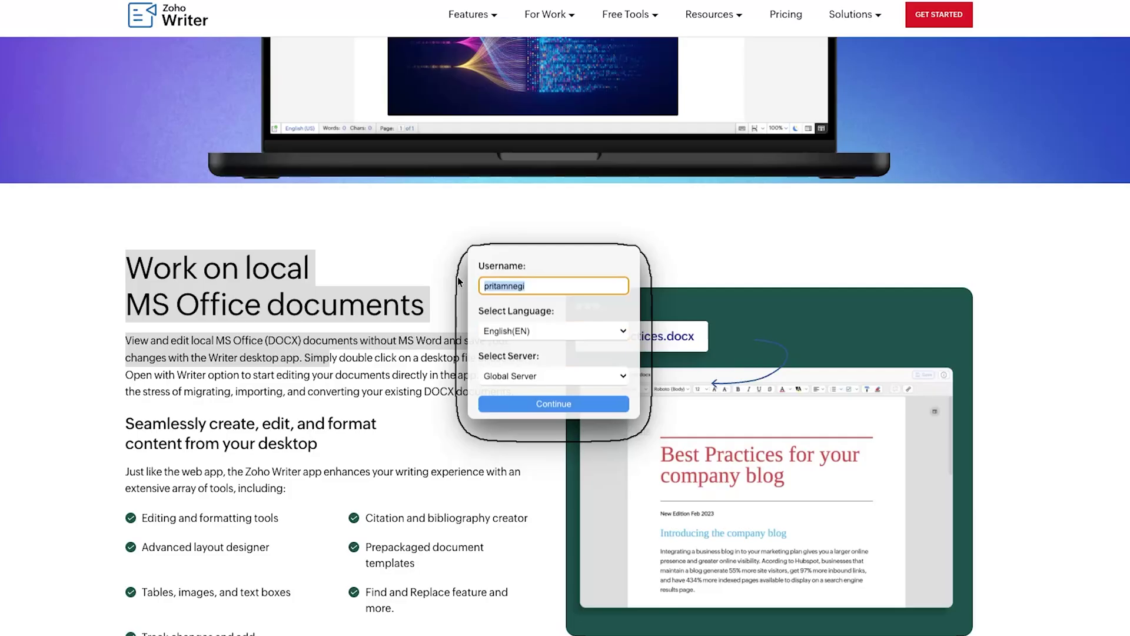
text(Prit)
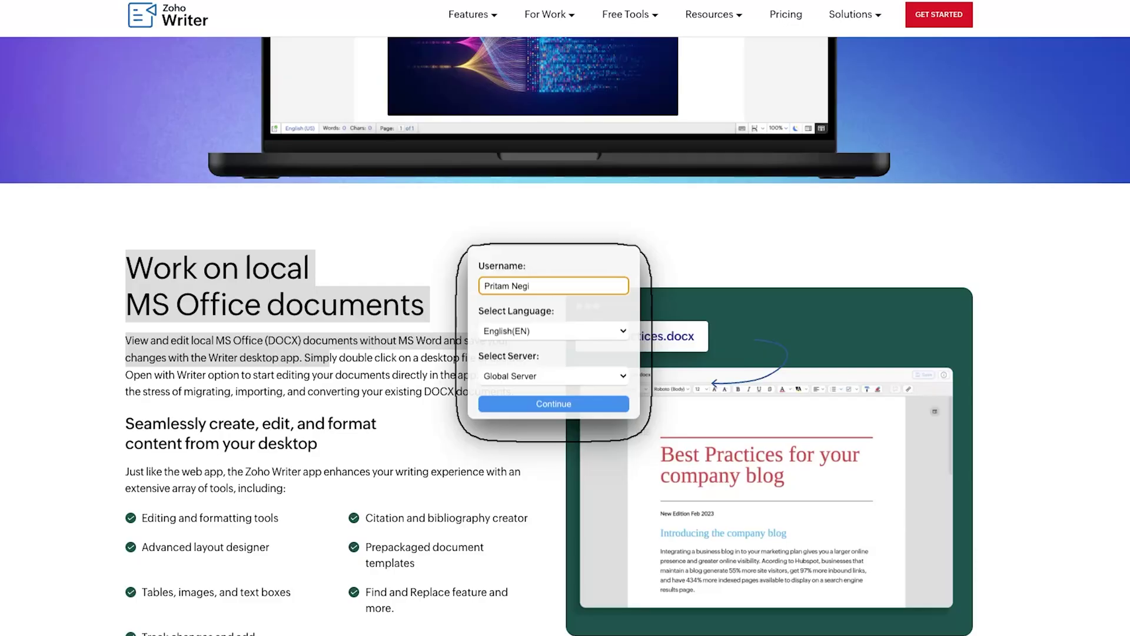
click(532, 404)
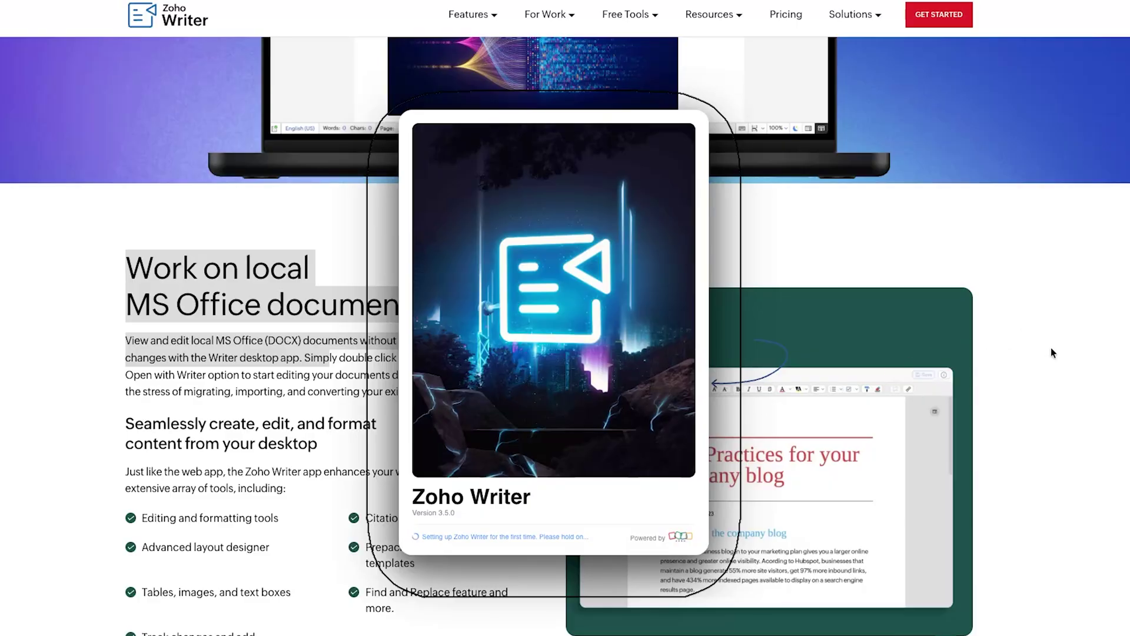
scroll(1050, 347, down, 10)
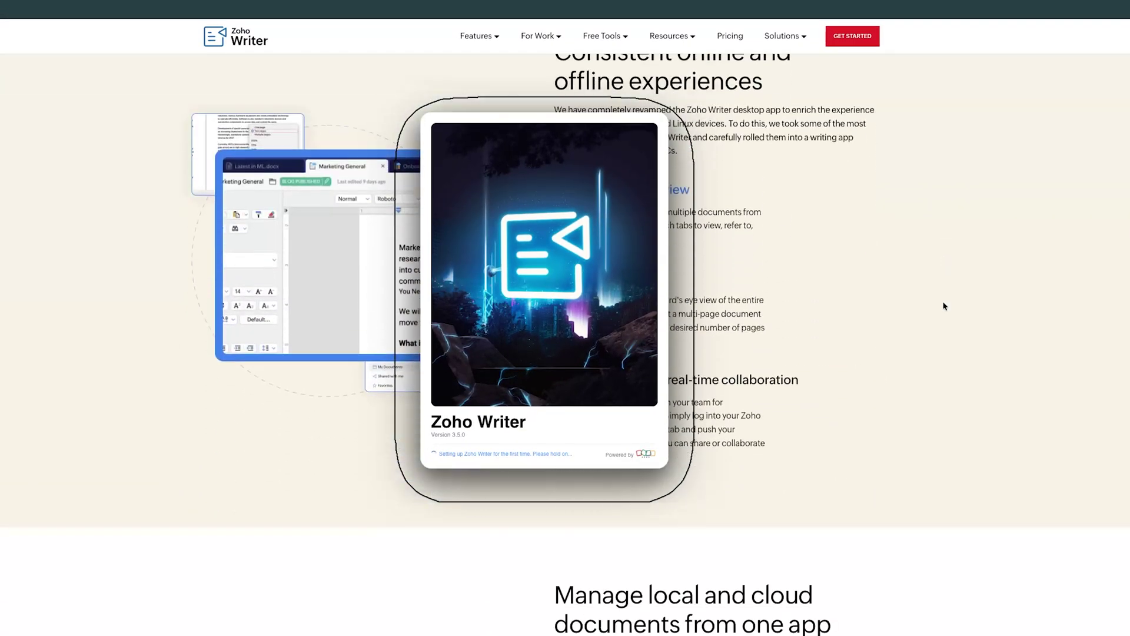
scroll(800, 303, down, 10)
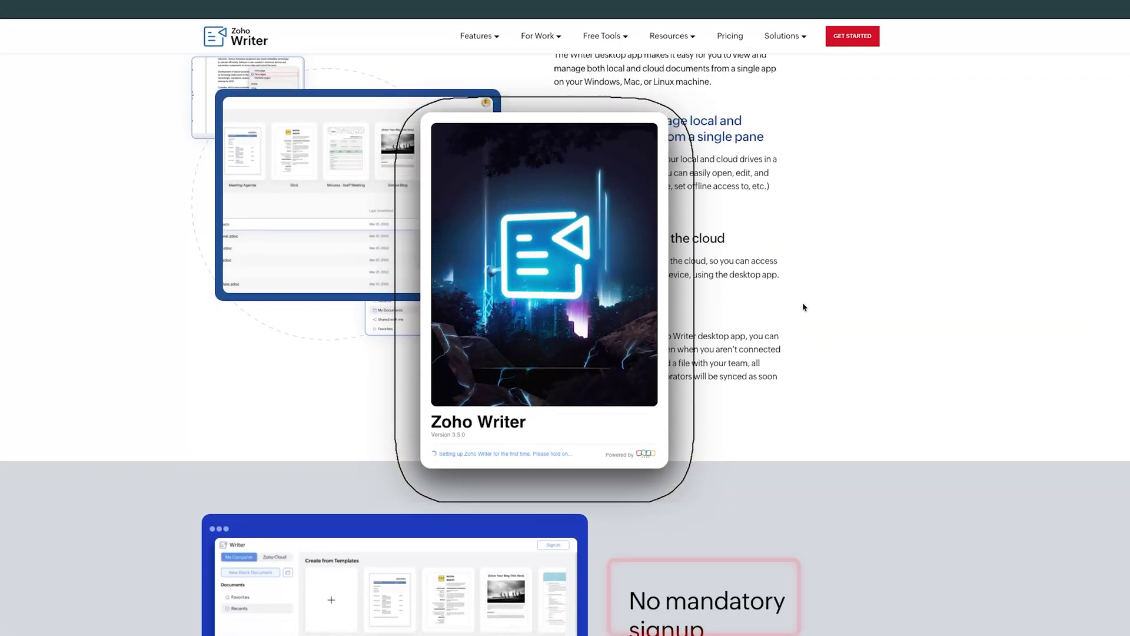
scroll(803, 306, down, 1)
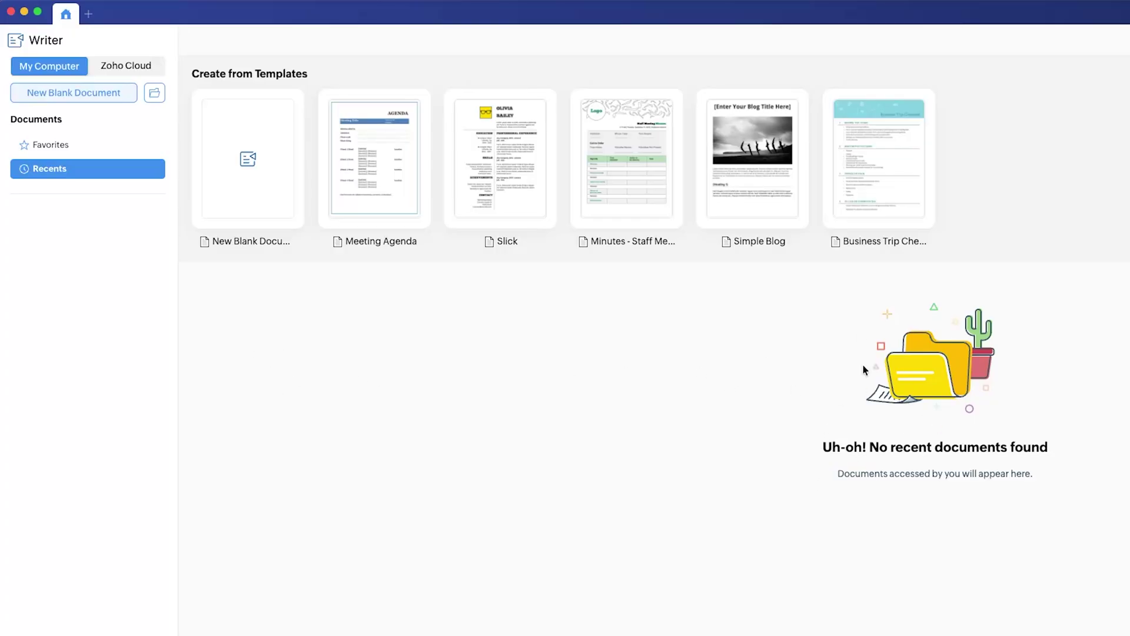
Step: Try the Slick template, then close its Copy Of Slick tab to return home
drag(1052, 472, 698, 369)
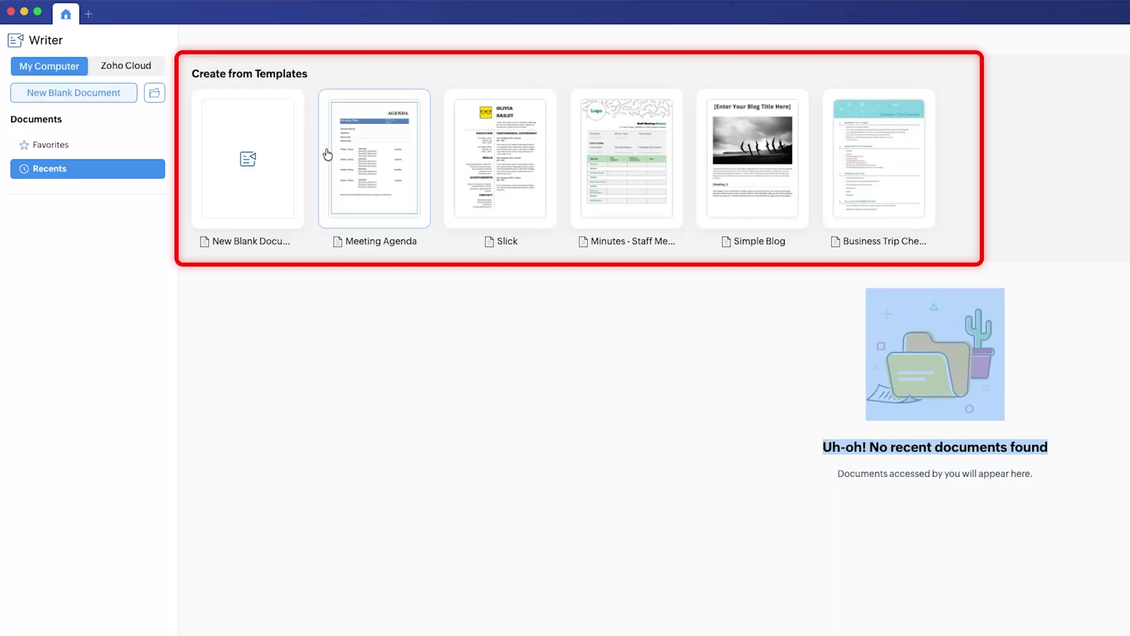
click(483, 192)
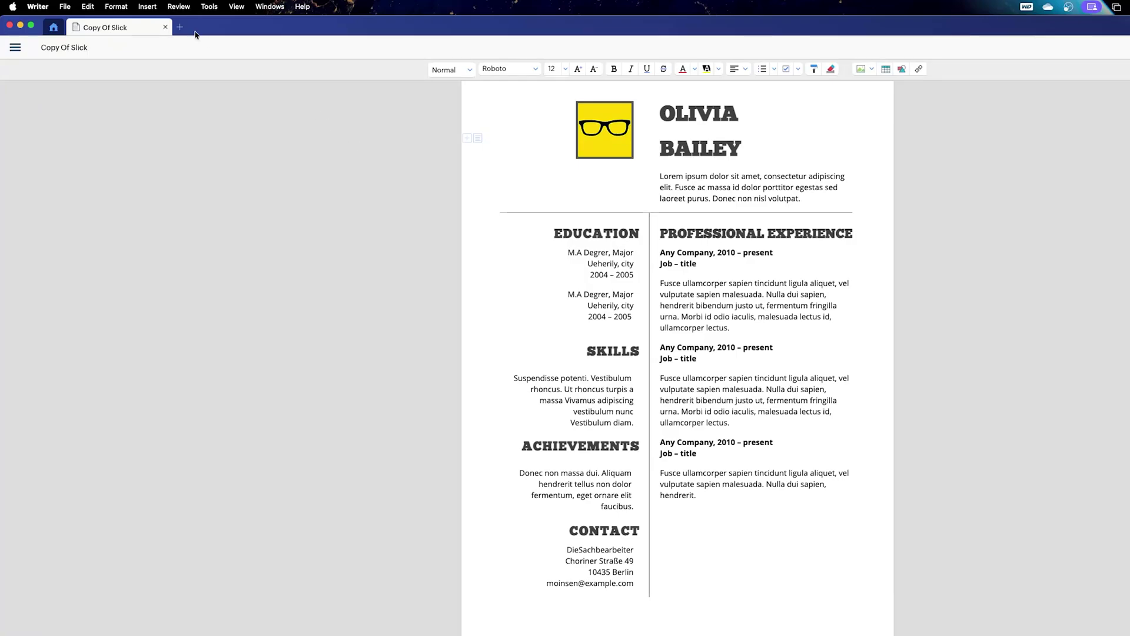
click(165, 28)
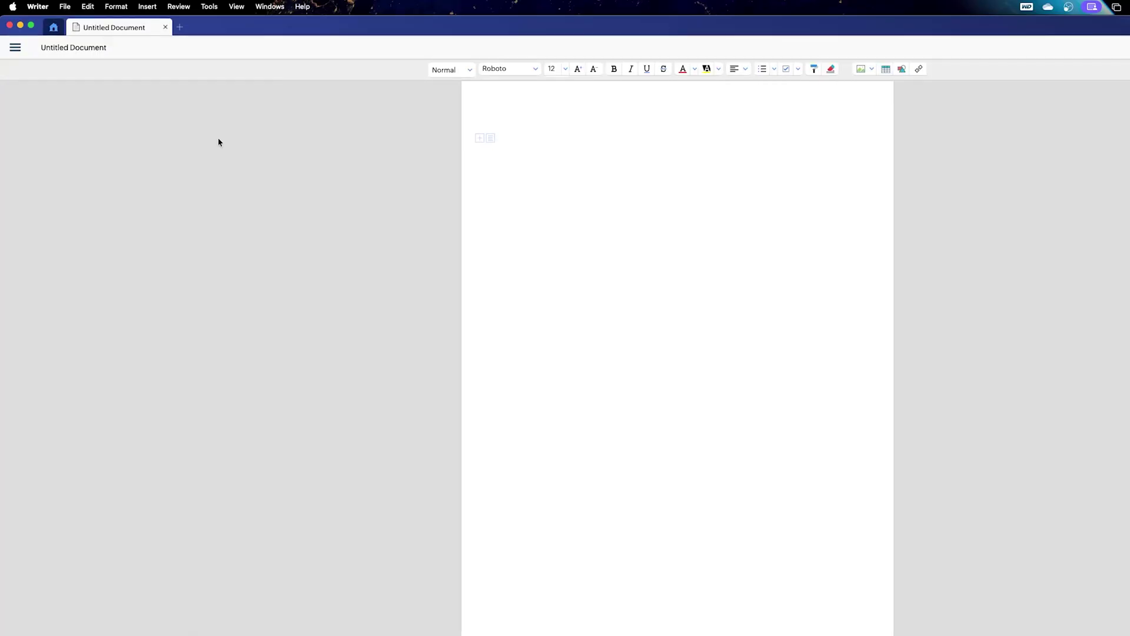
Step: Make Writer full screen and insert a 3x3 table from the side panel, then open its context menu
click(31, 26)
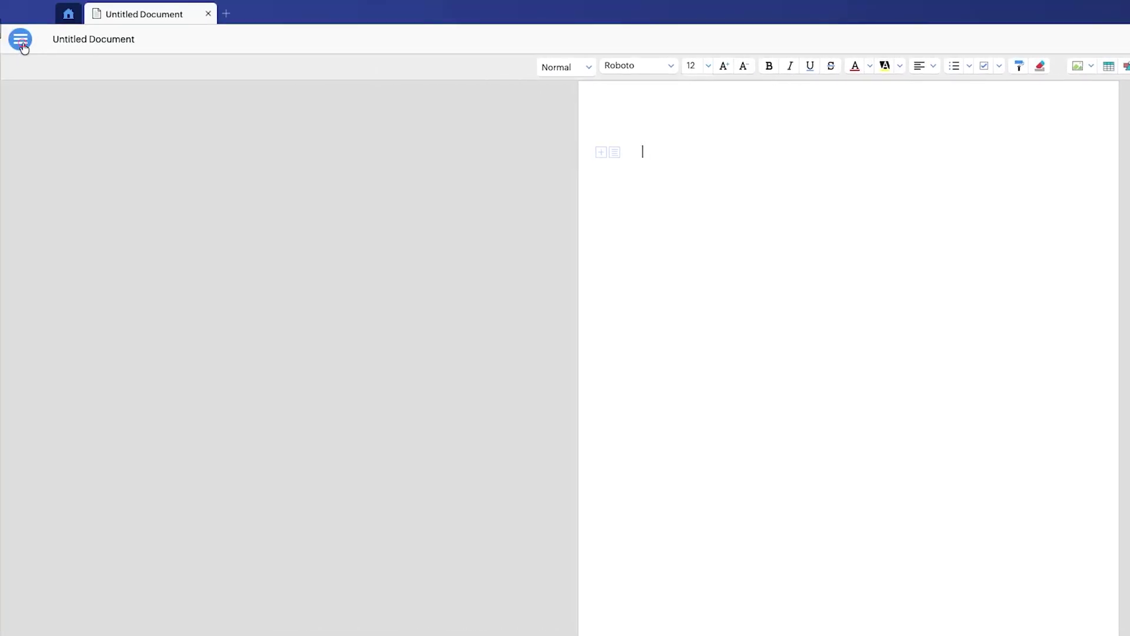
click(0, 42)
click(19, 108)
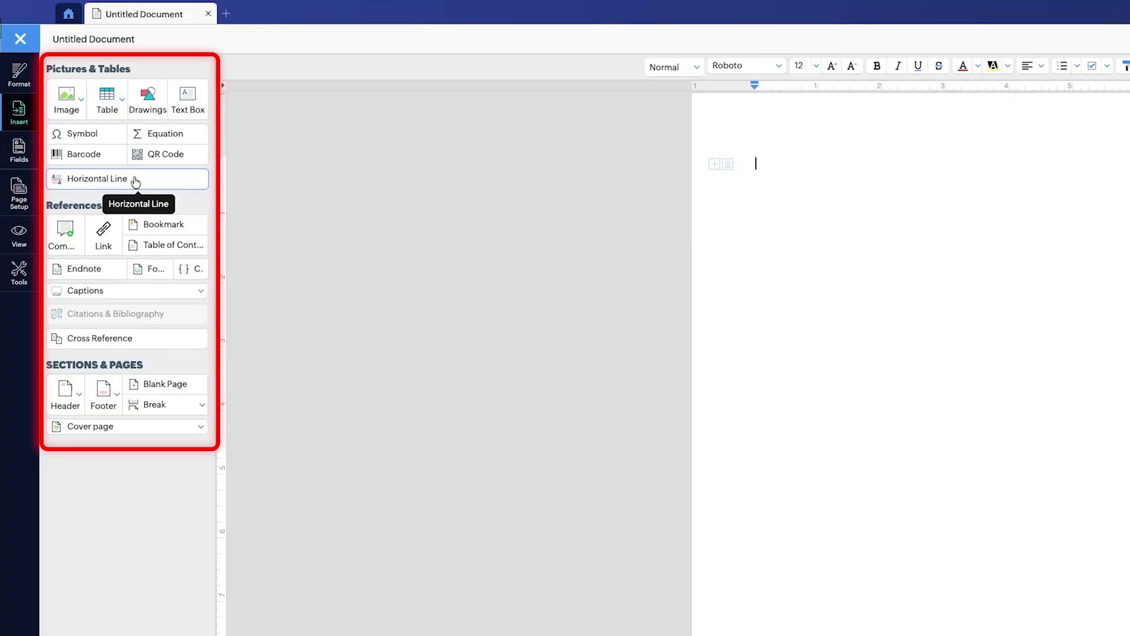
click(122, 100)
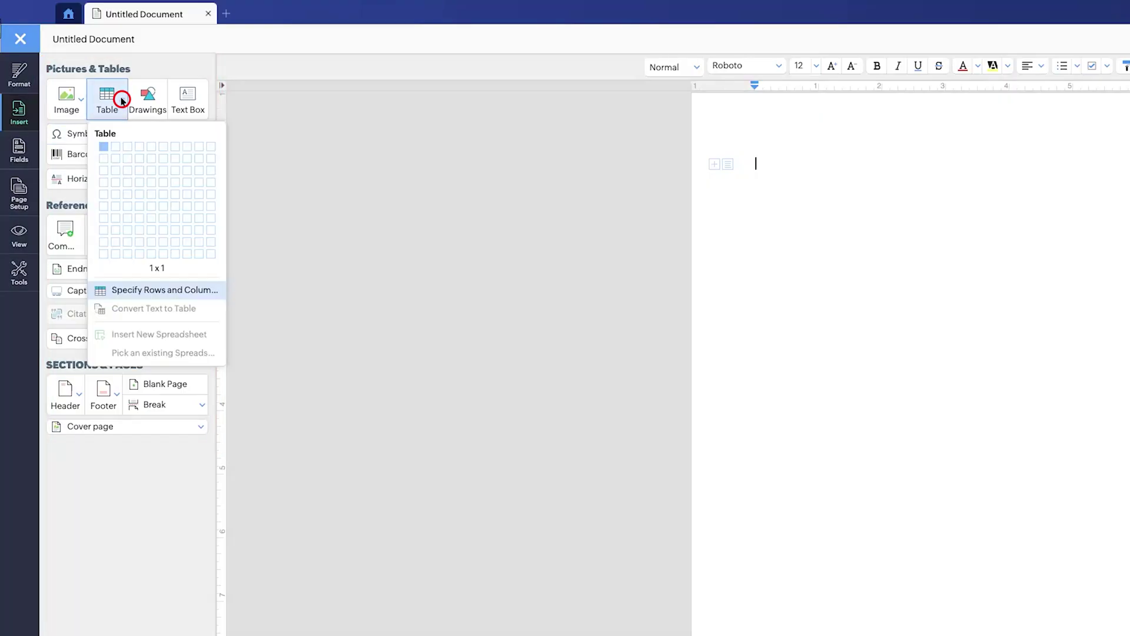
click(126, 168)
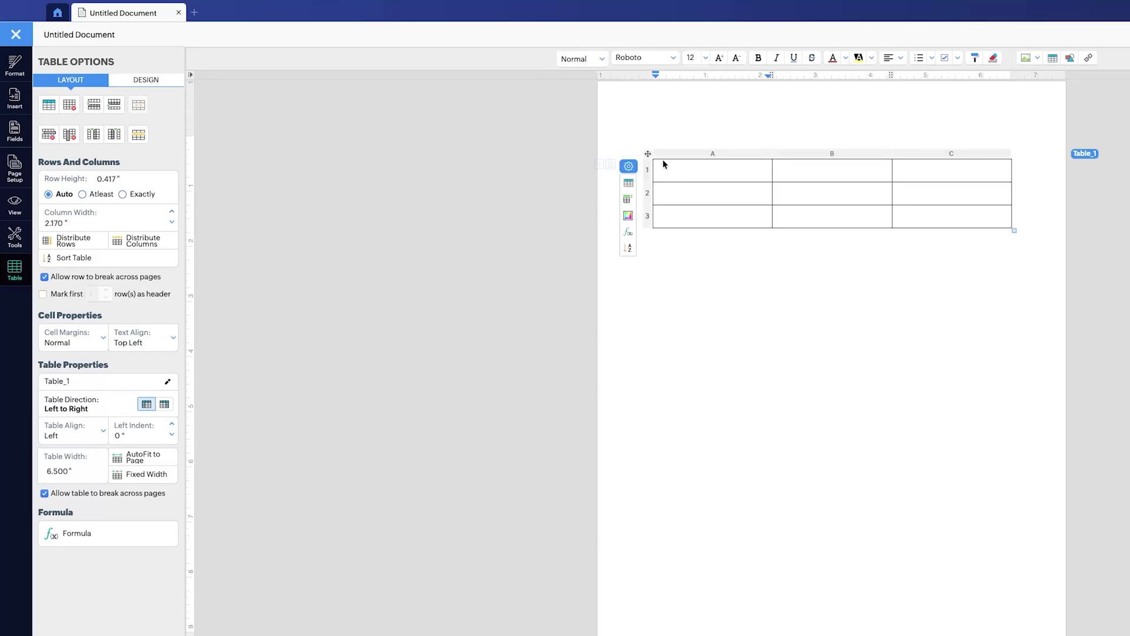
right_click(654, 155)
Step: Delete the 3x3 table and browse the Fields, Insert, Page Setup and View panels
mouse_move(709, 245)
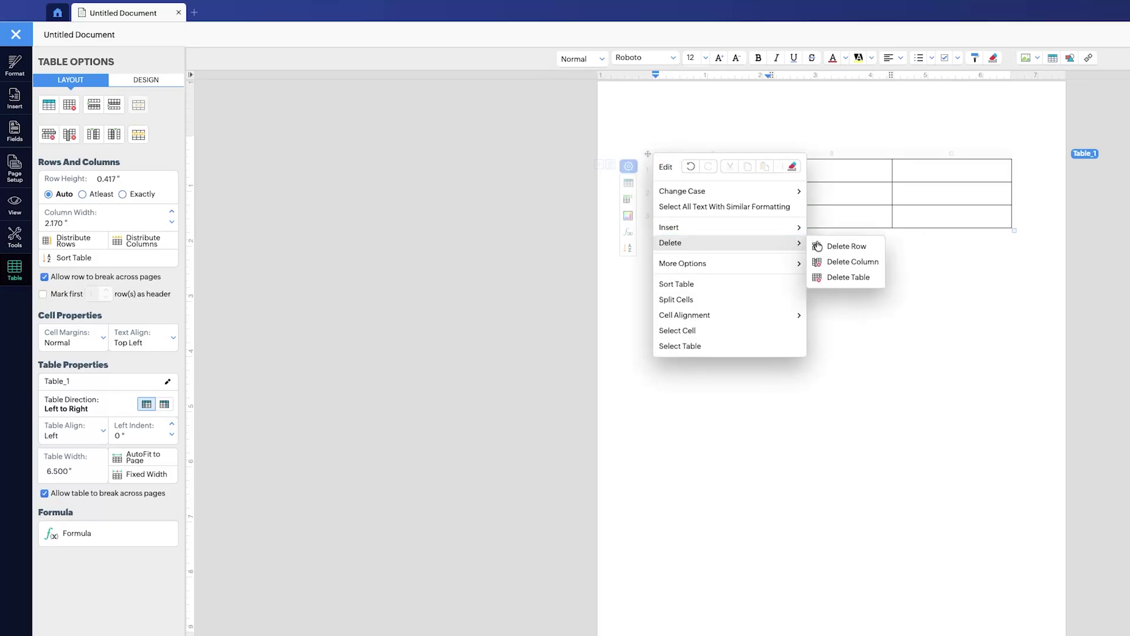
click(837, 277)
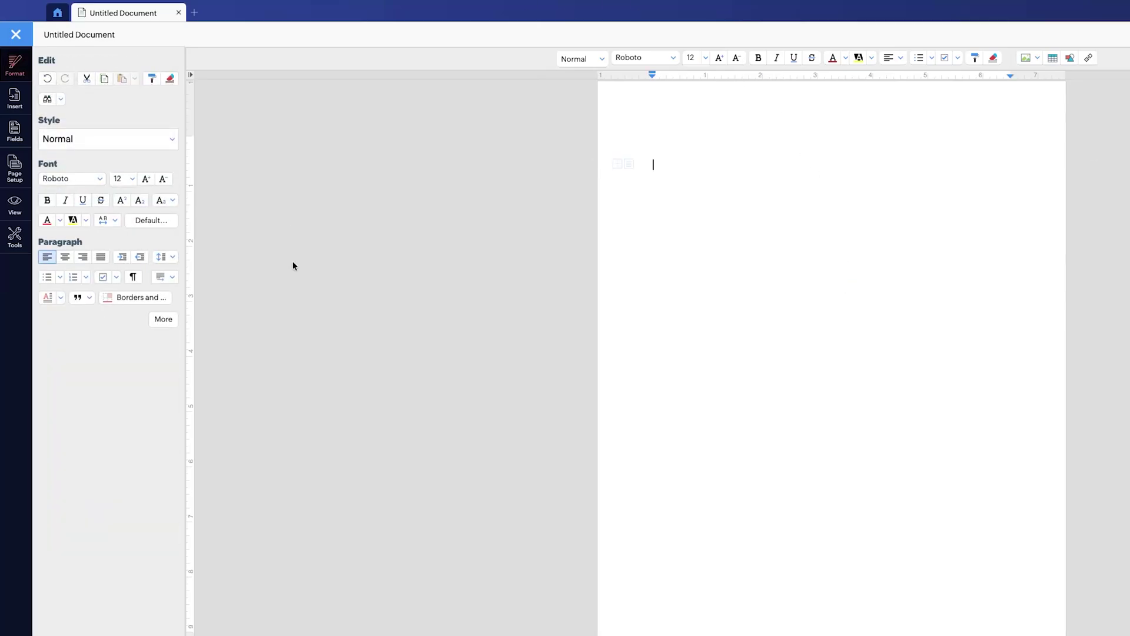
click(15, 131)
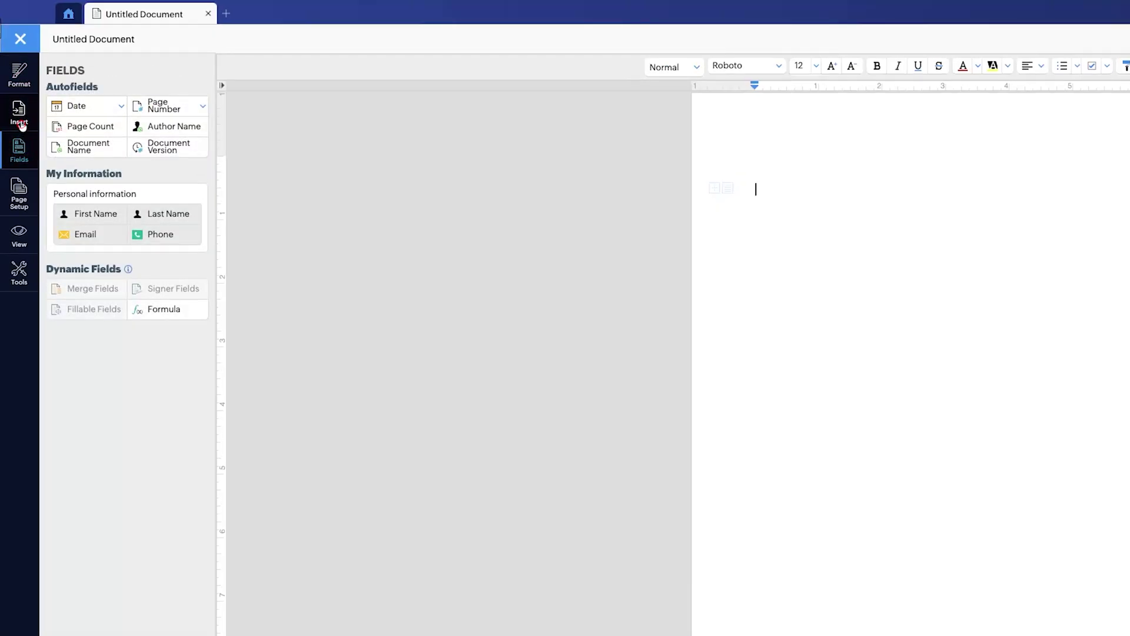
click(20, 115)
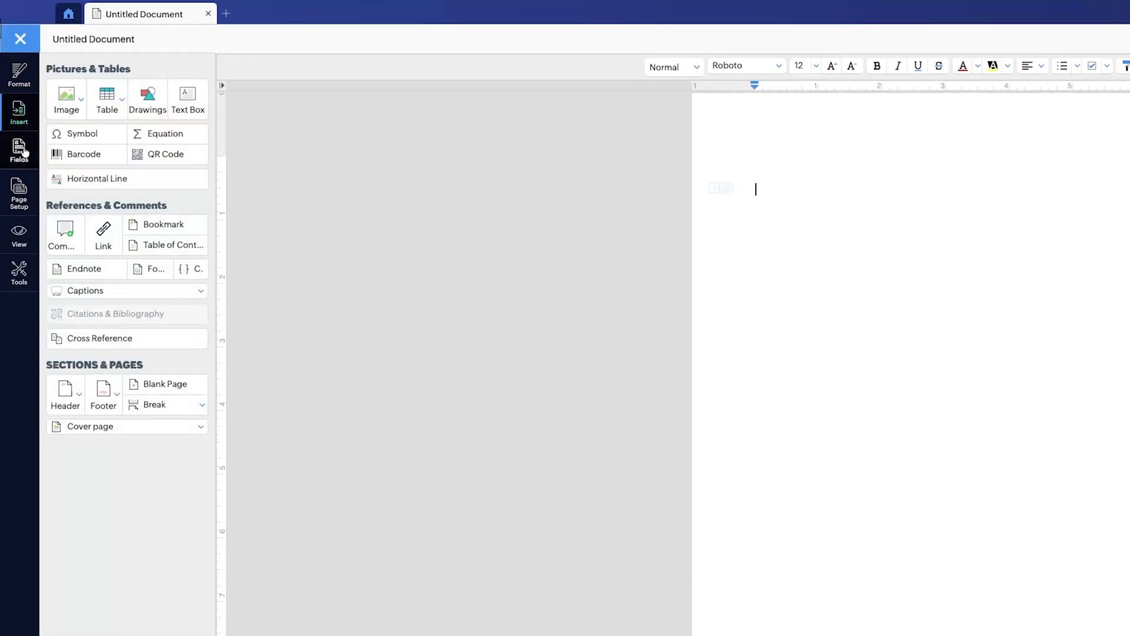
click(20, 150)
click(19, 197)
click(23, 226)
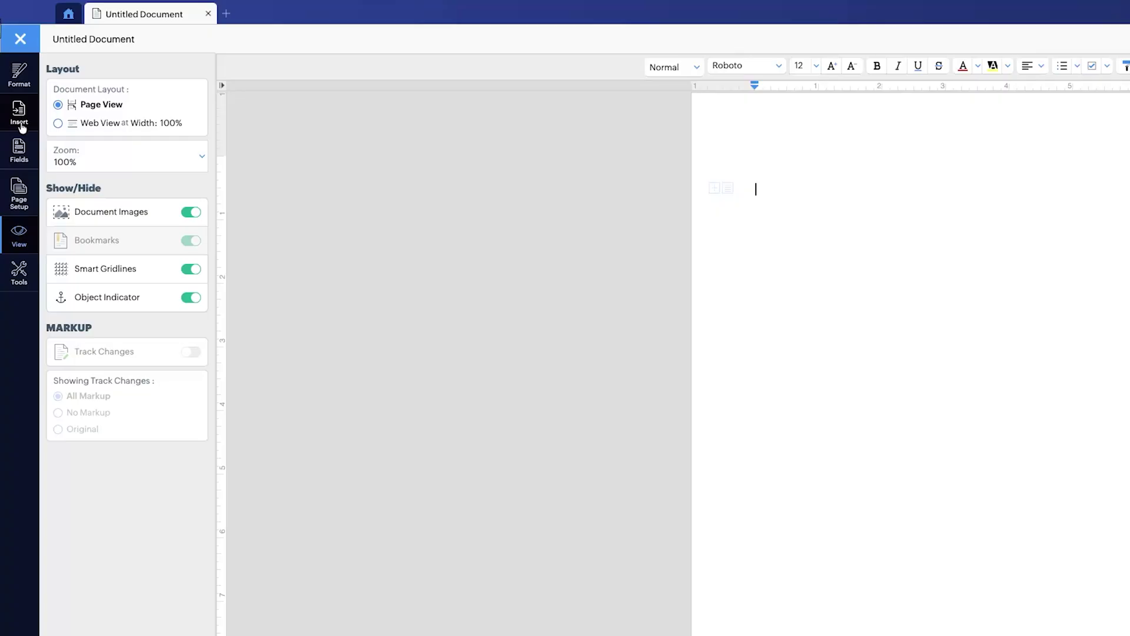
click(20, 80)
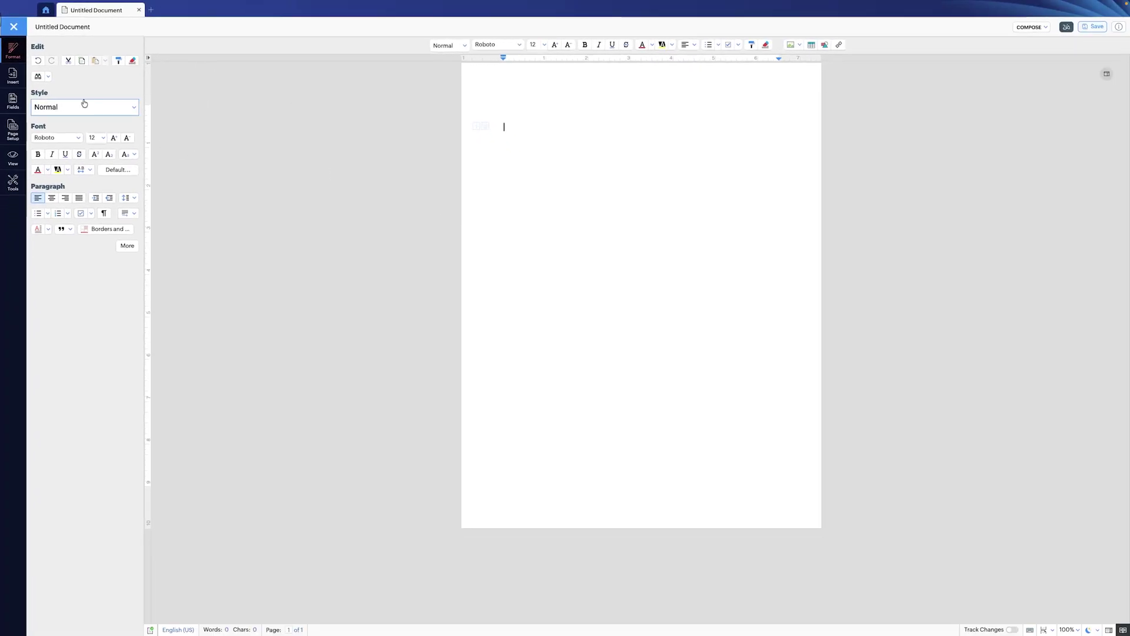
Step: Zoom the page to 125% and revisit each sidebar panel before returning to Format
click(13, 75)
click(1078, 631)
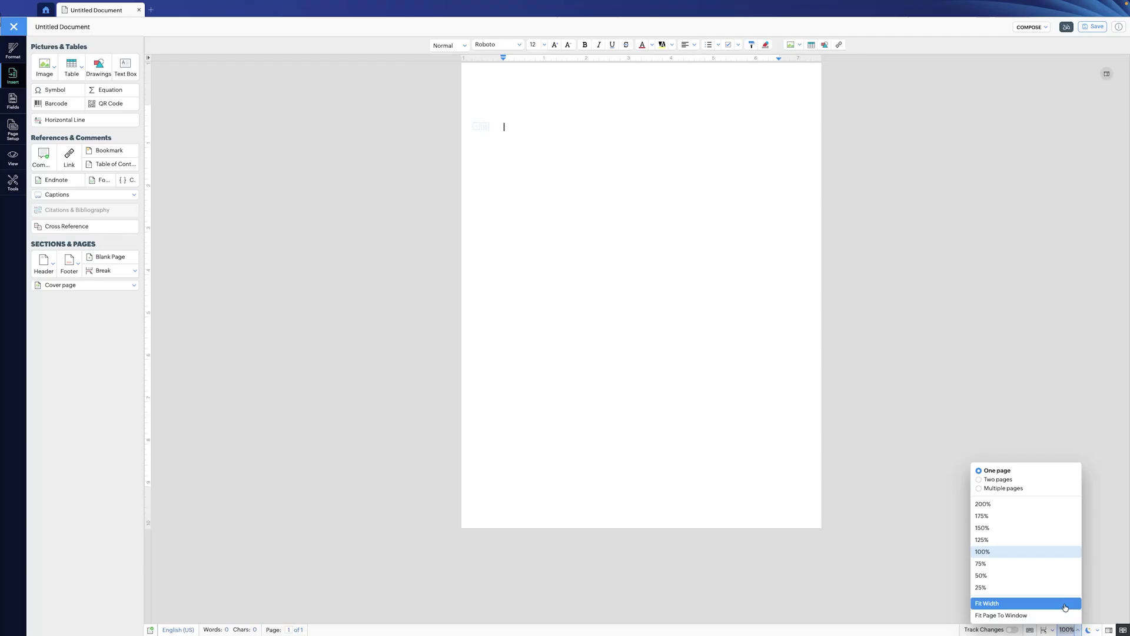
click(1025, 545)
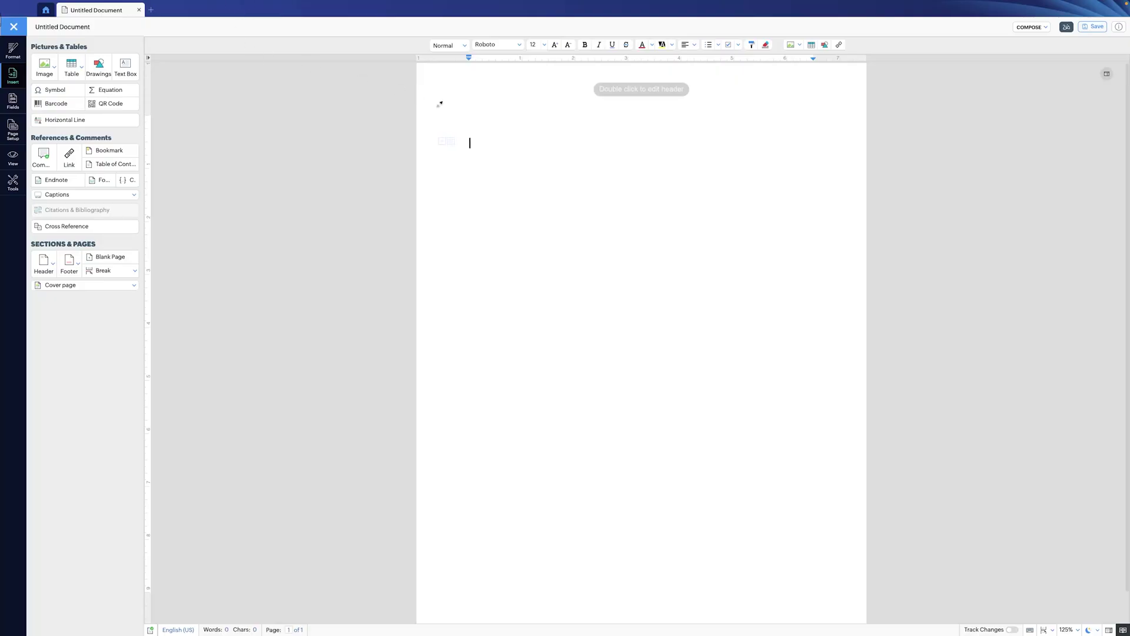
click(14, 103)
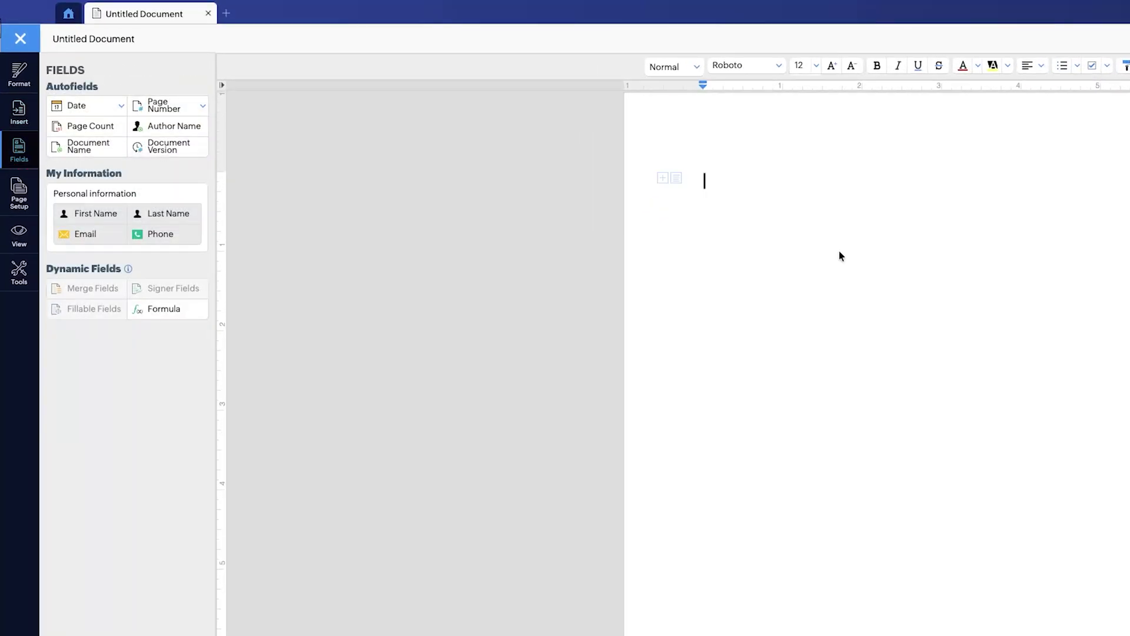
click(19, 75)
click(19, 112)
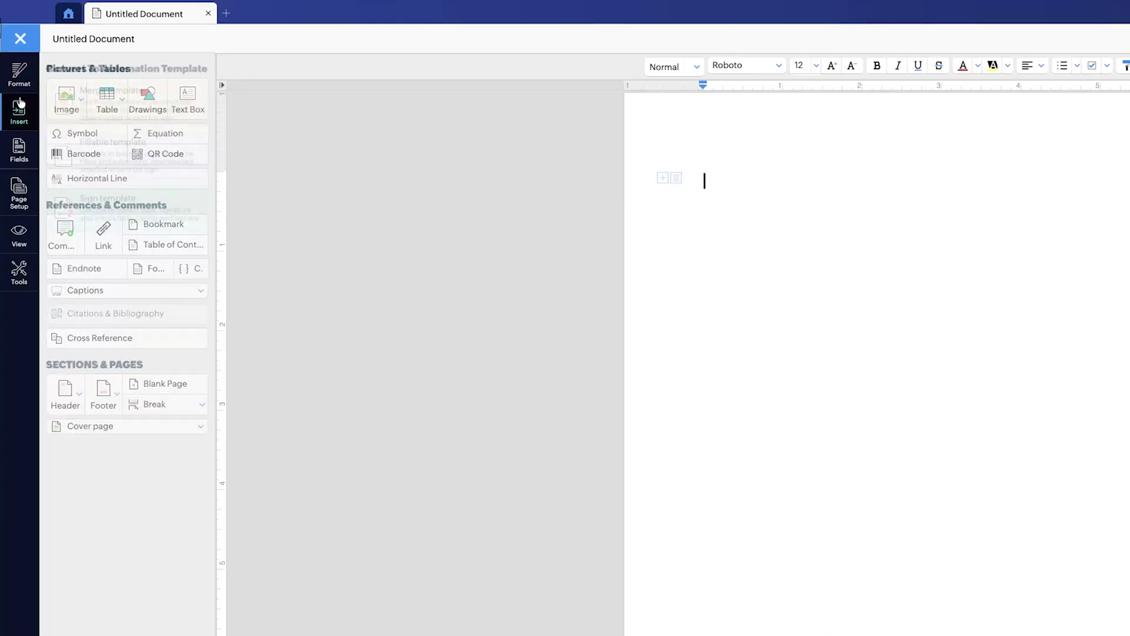
click(27, 152)
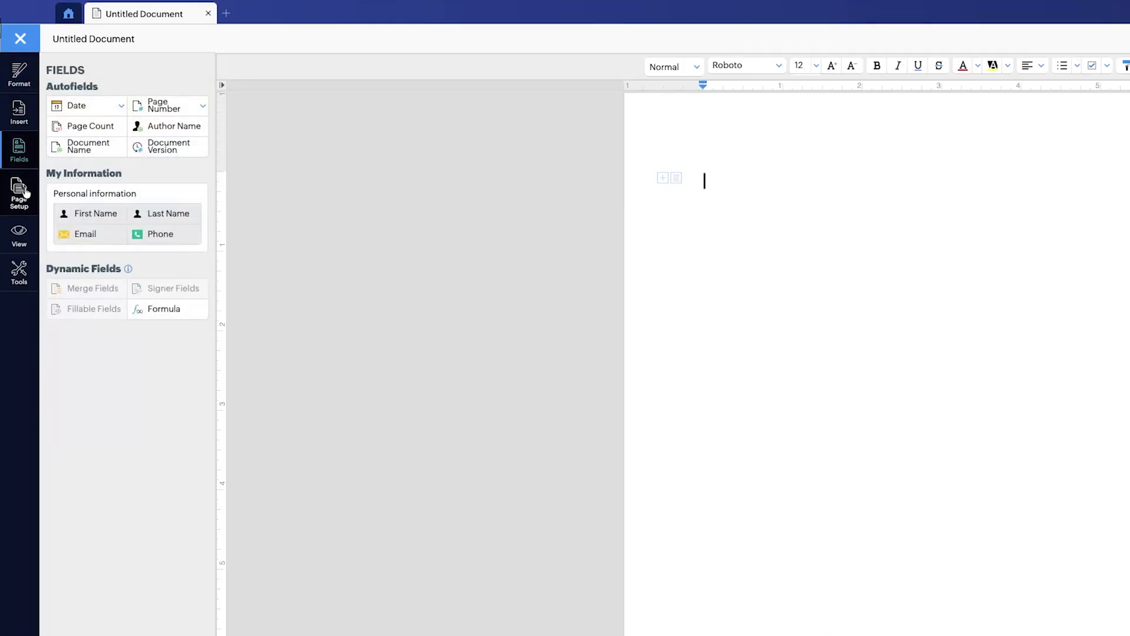
click(19, 191)
click(19, 233)
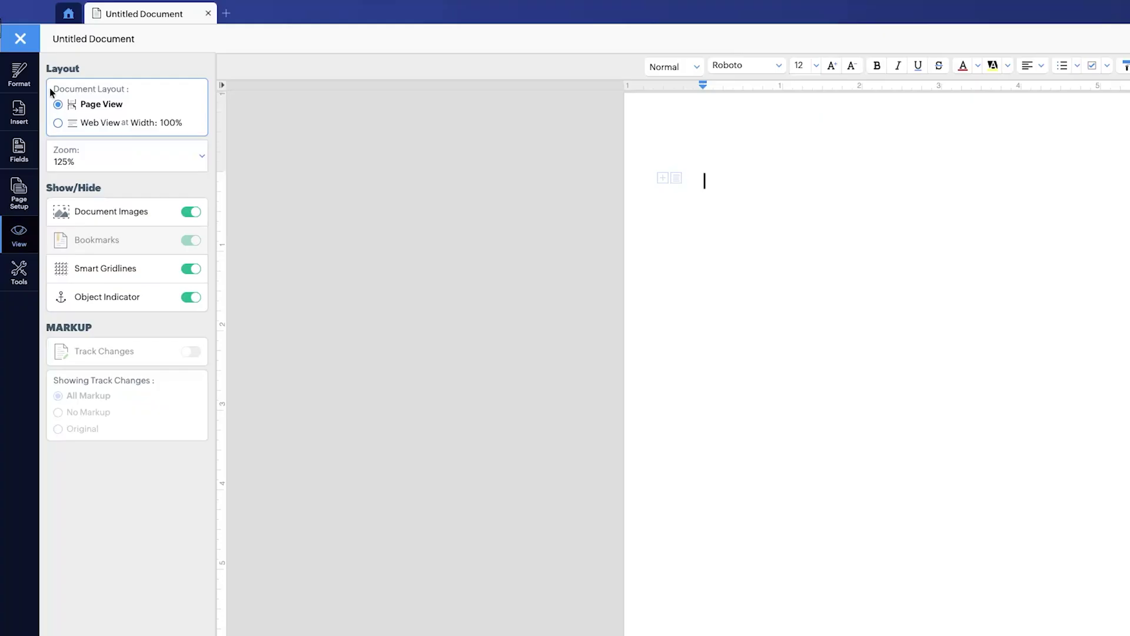
click(19, 74)
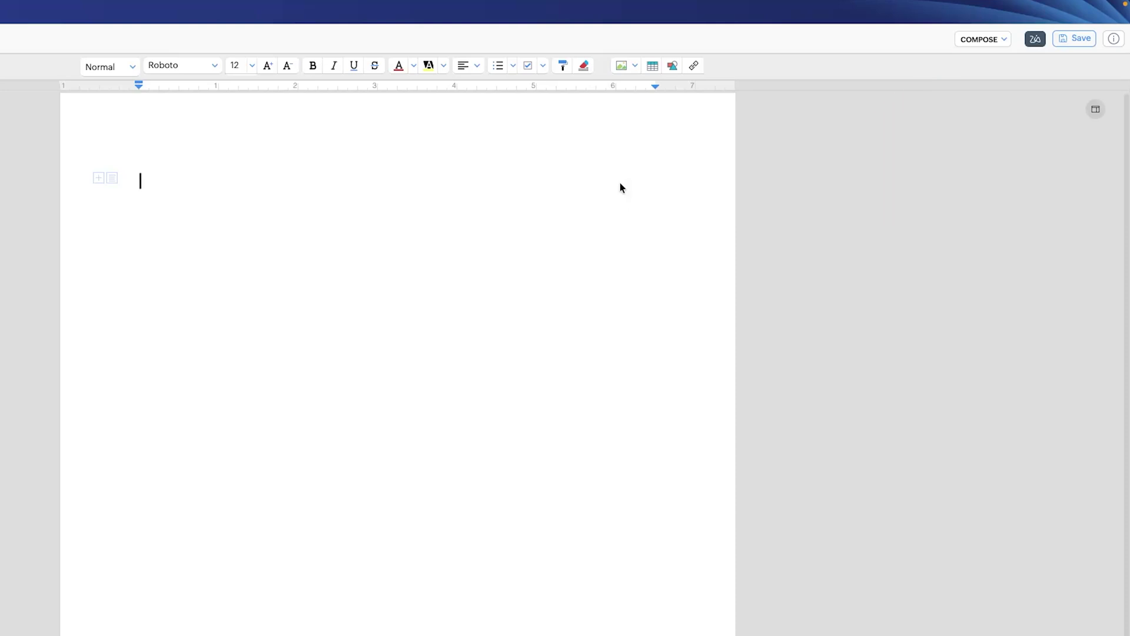
Step: Type 'The Quick Brown Fox Jumps over the Lazy Dog', select it, and preview the paragraph insert menu
text(The Quick Brown )
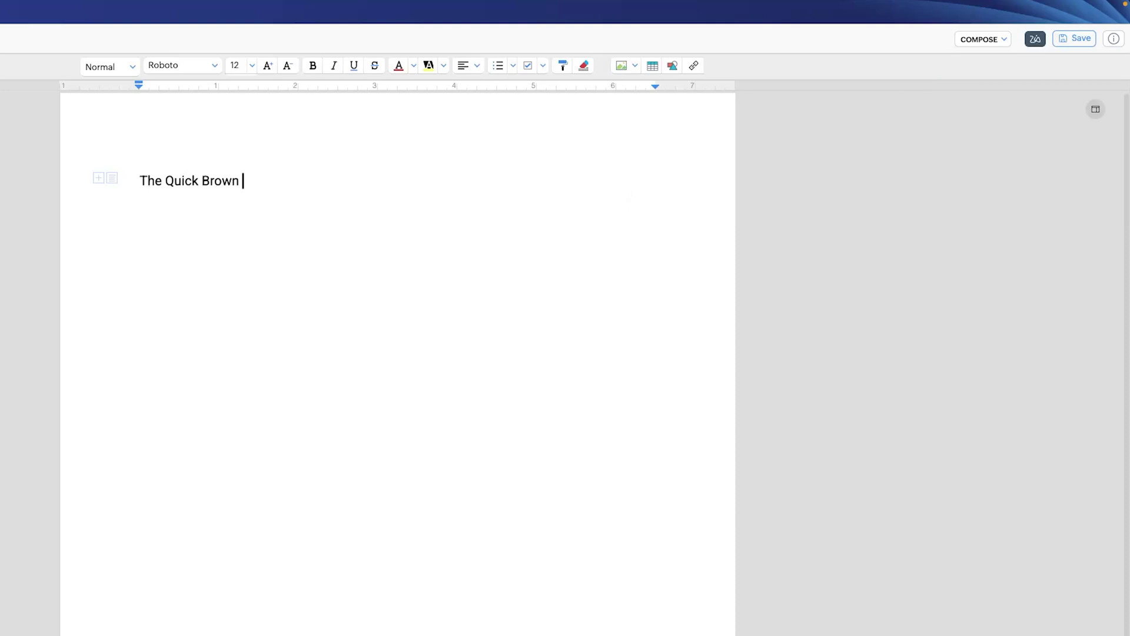
text(Fox Jumps over the La)
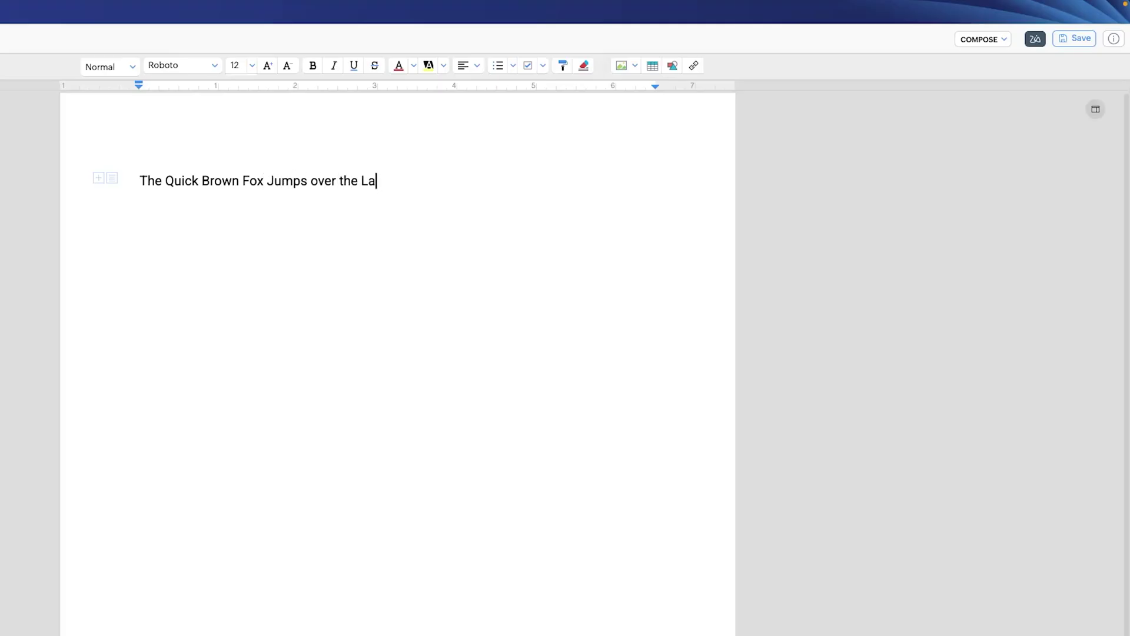
text(zy Dog.)
drag(424, 185, 139, 180)
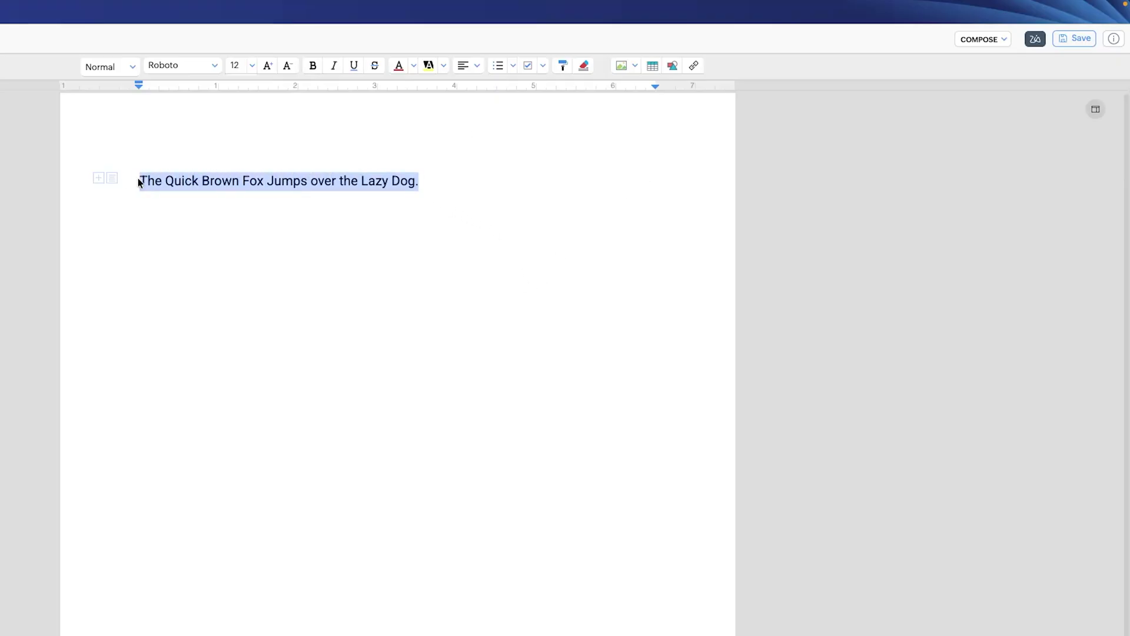
click(98, 177)
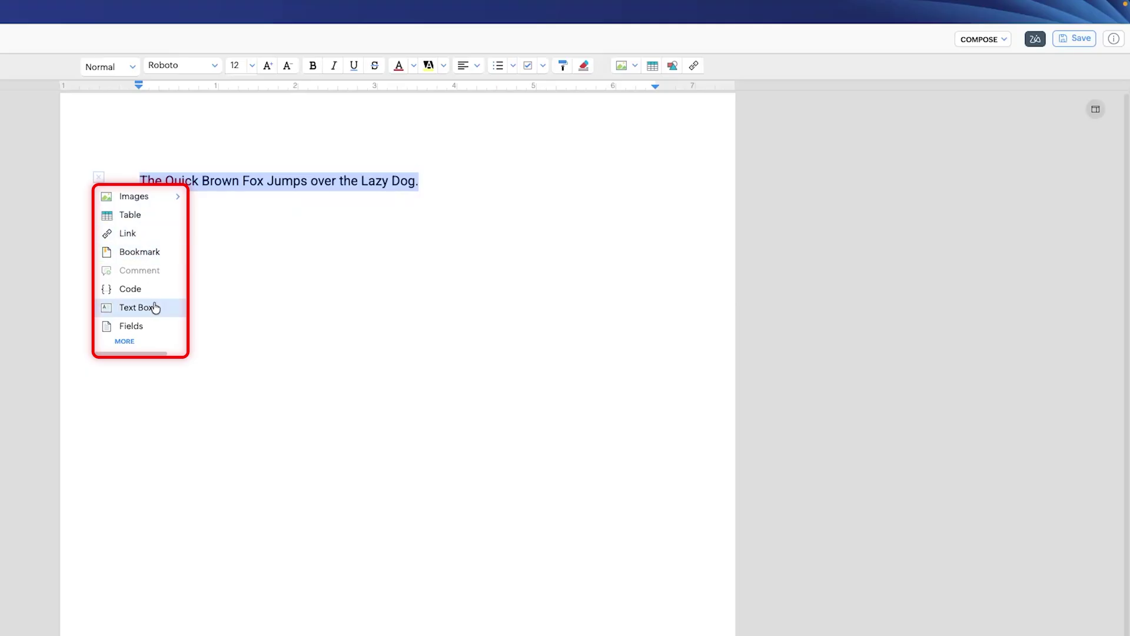
mouse_move(162, 206)
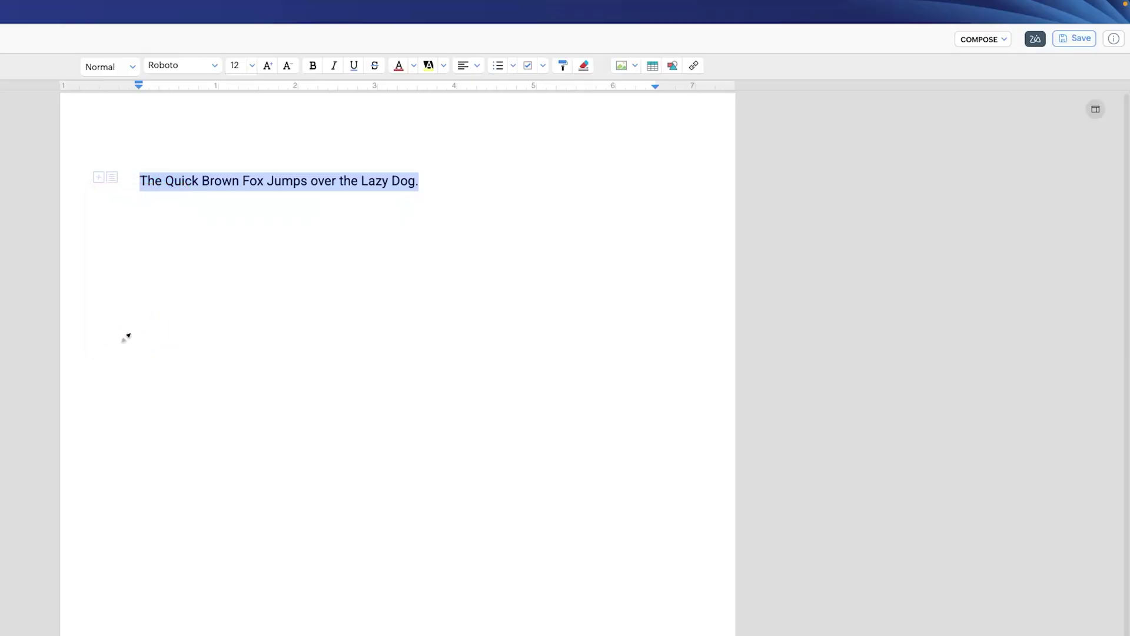
click(994, 41)
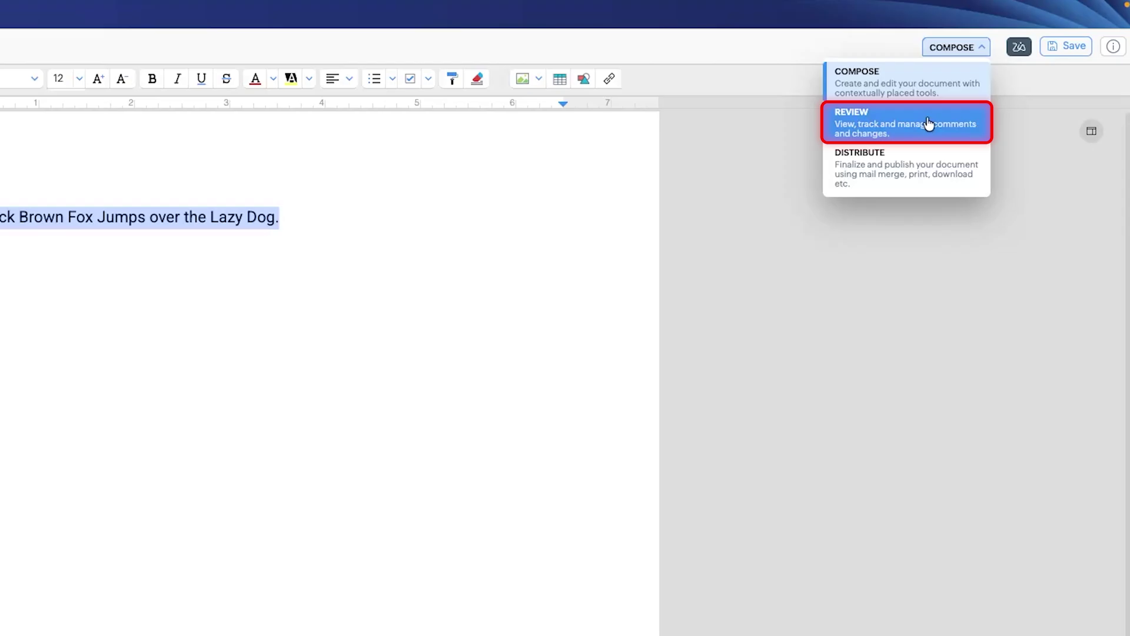
click(940, 136)
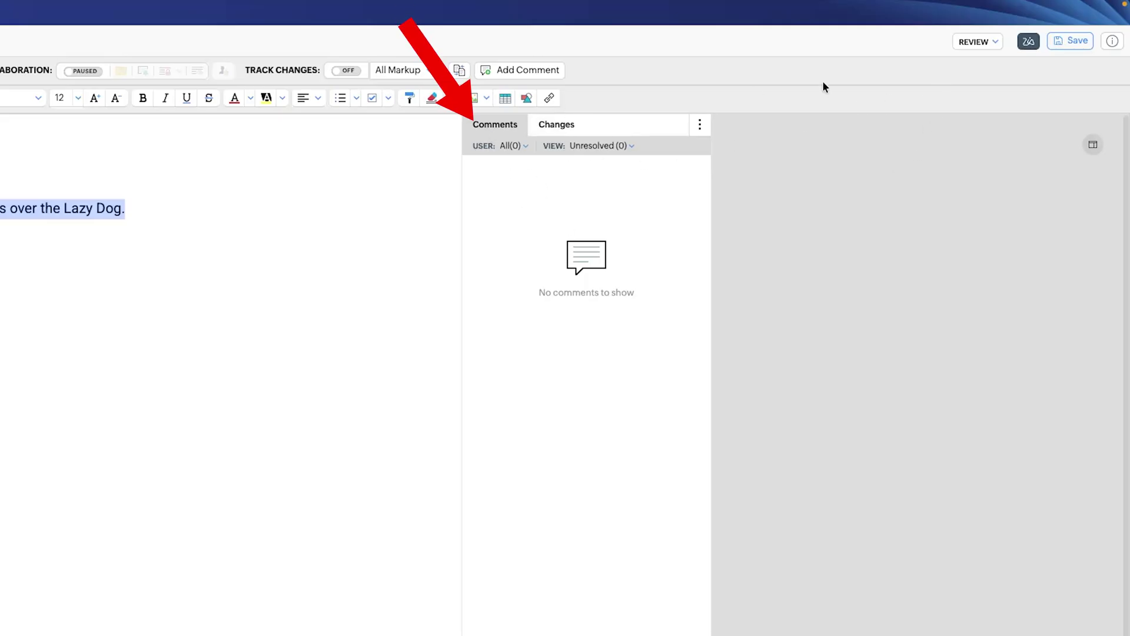
click(995, 44)
click(938, 143)
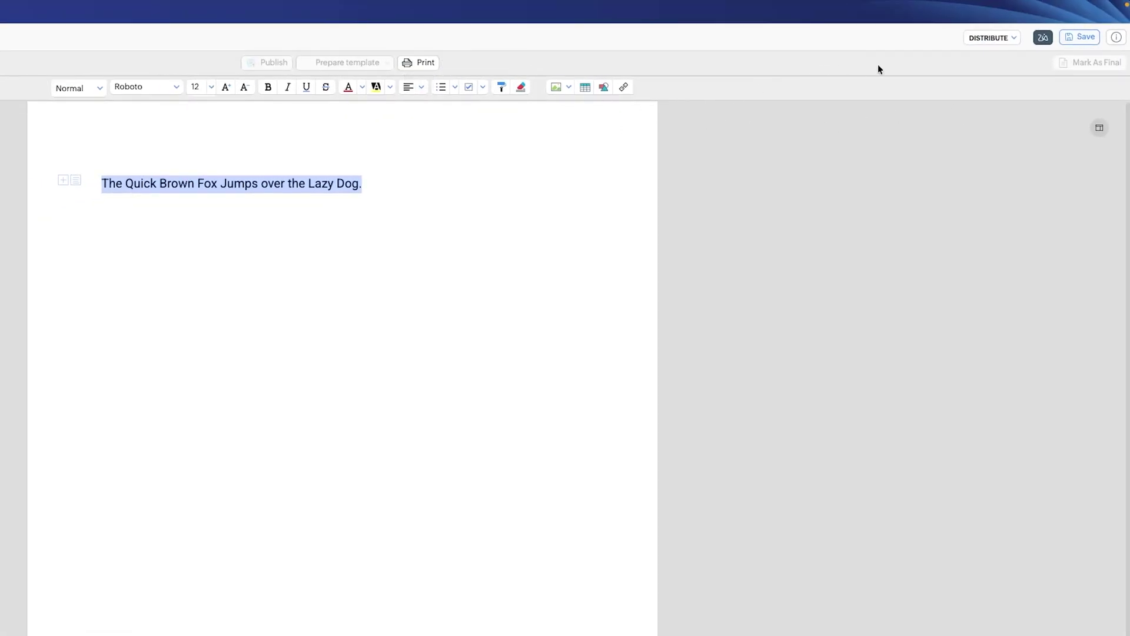
click(985, 38)
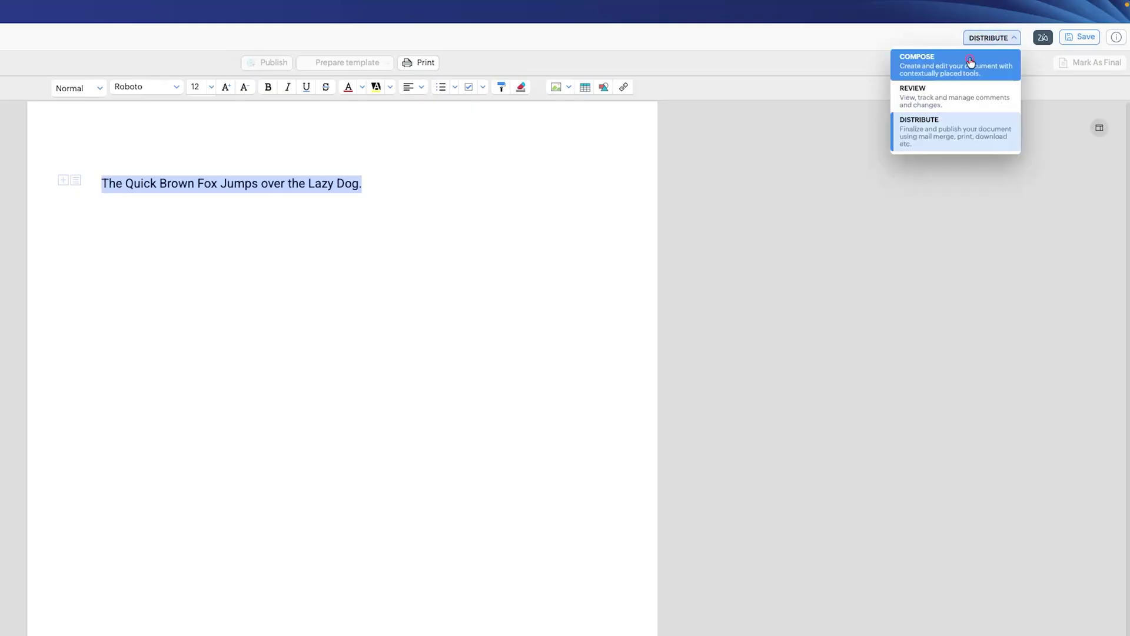
click(970, 62)
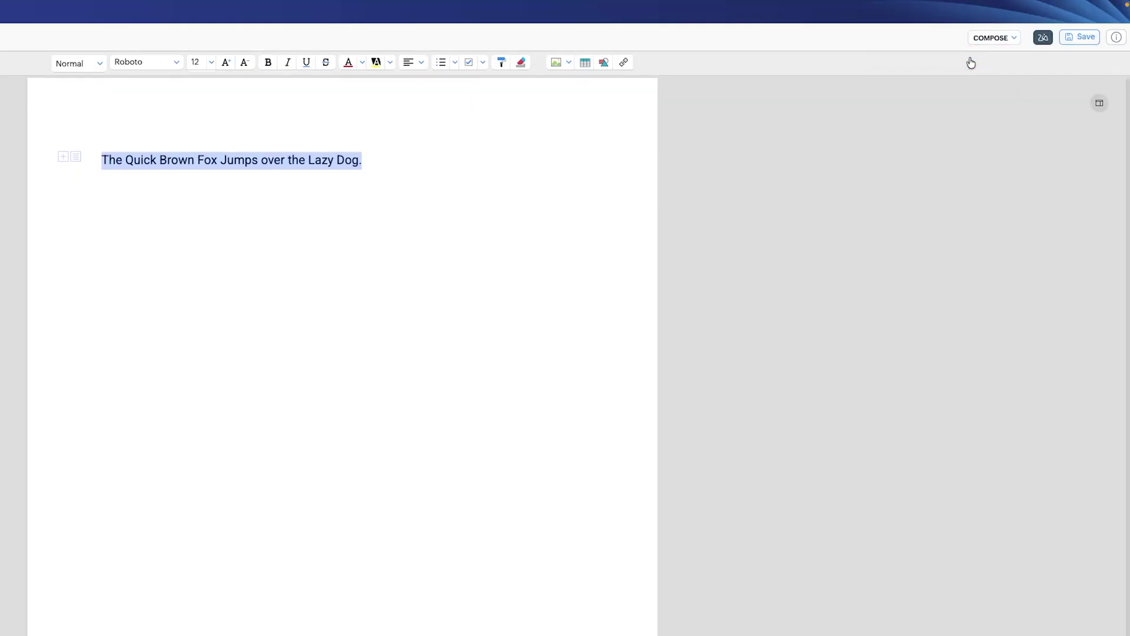
Step: Open the Zia insights pane, showing 0 spelling errors and 0 grammar suggestions
click(1043, 38)
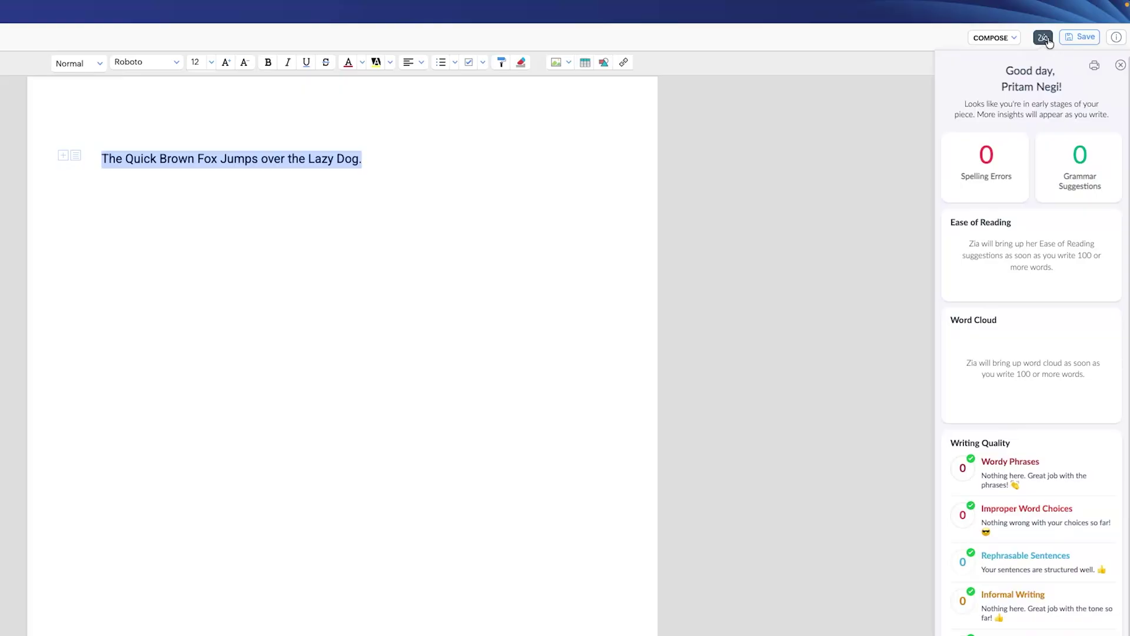